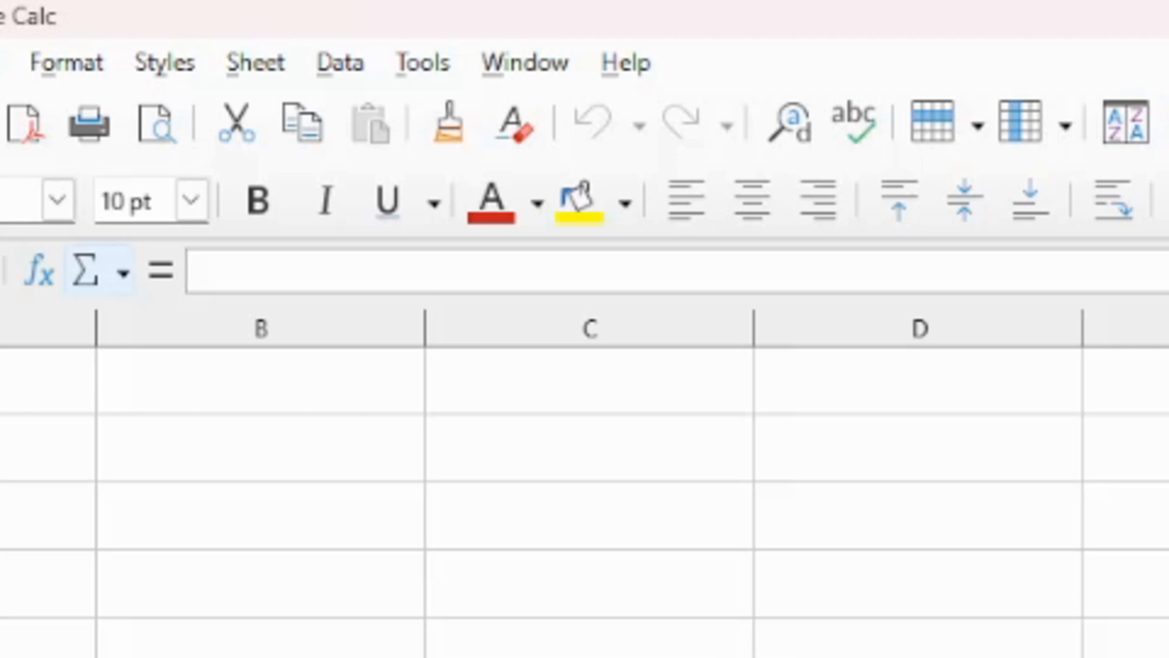
pyautogui.click(100, 271)
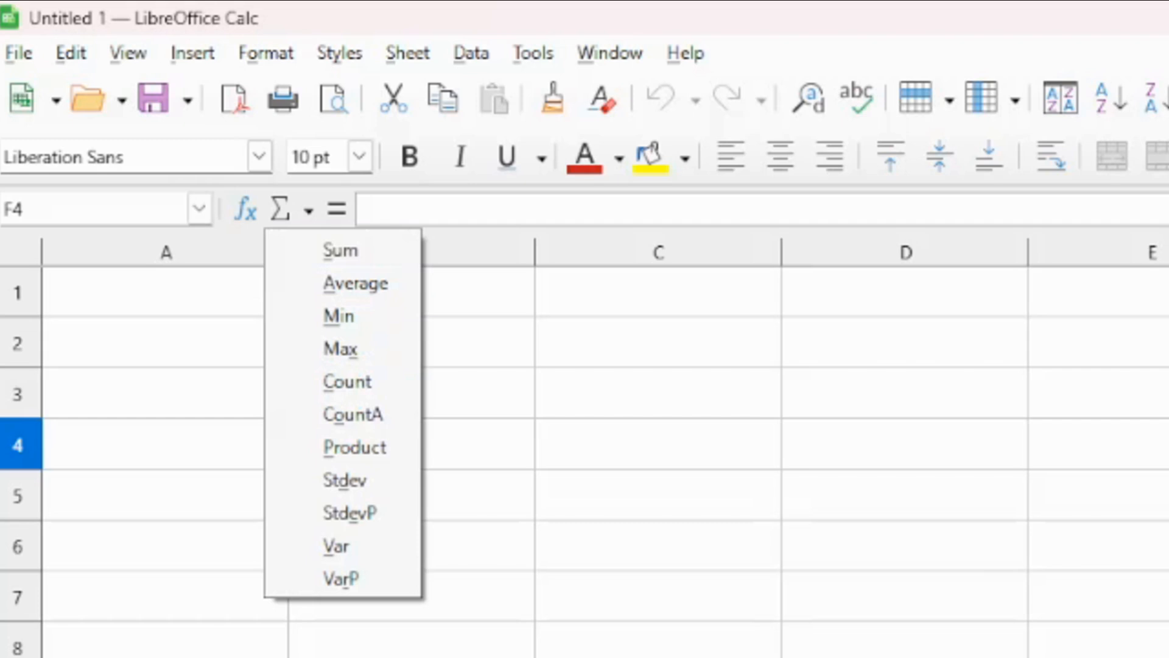
pyautogui.press('Escape')
pyautogui.click(367, 209)
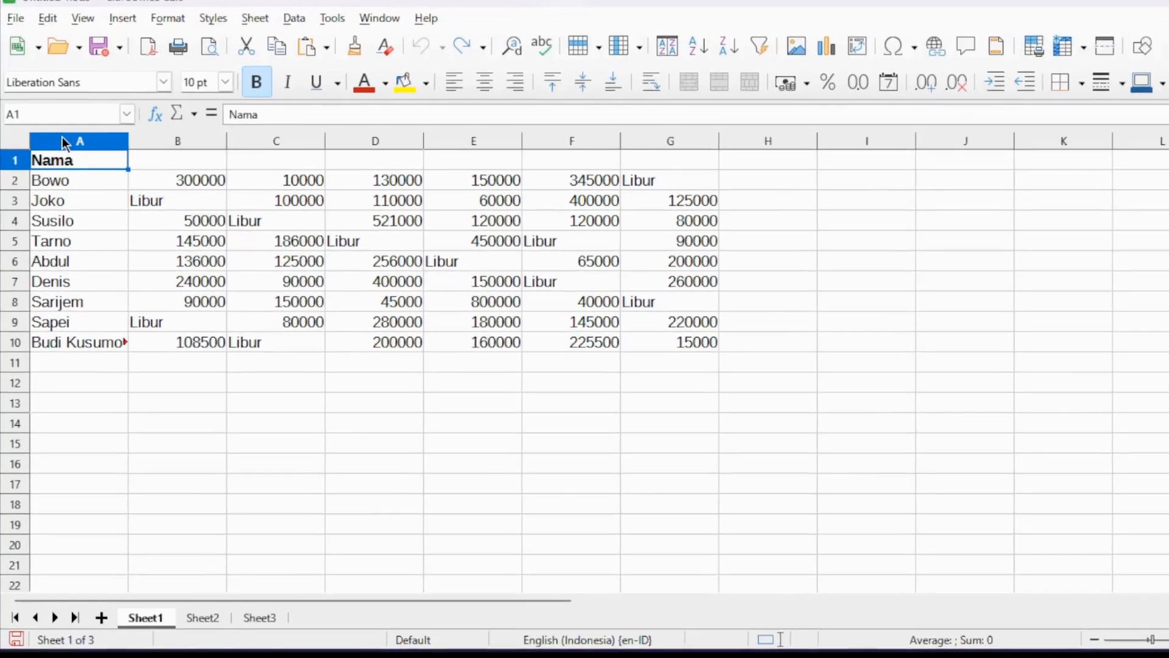
# Insert an empty column before column A so the name list moves one column over.
pyautogui.click(62, 144)
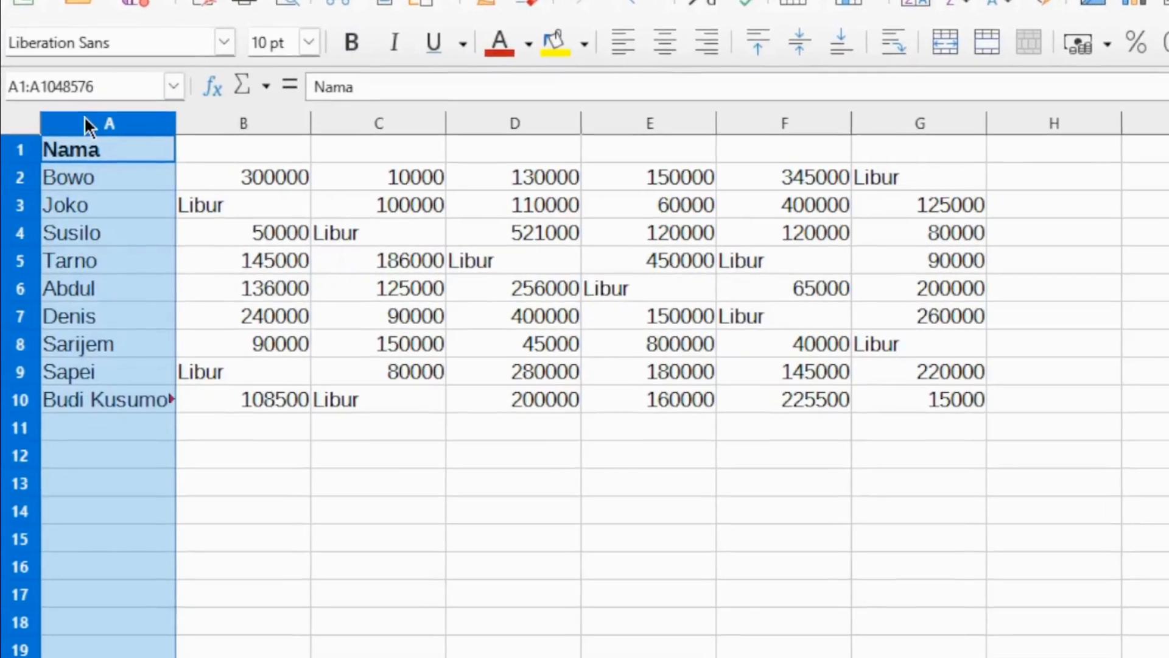
pyautogui.rightClick(79, 124)
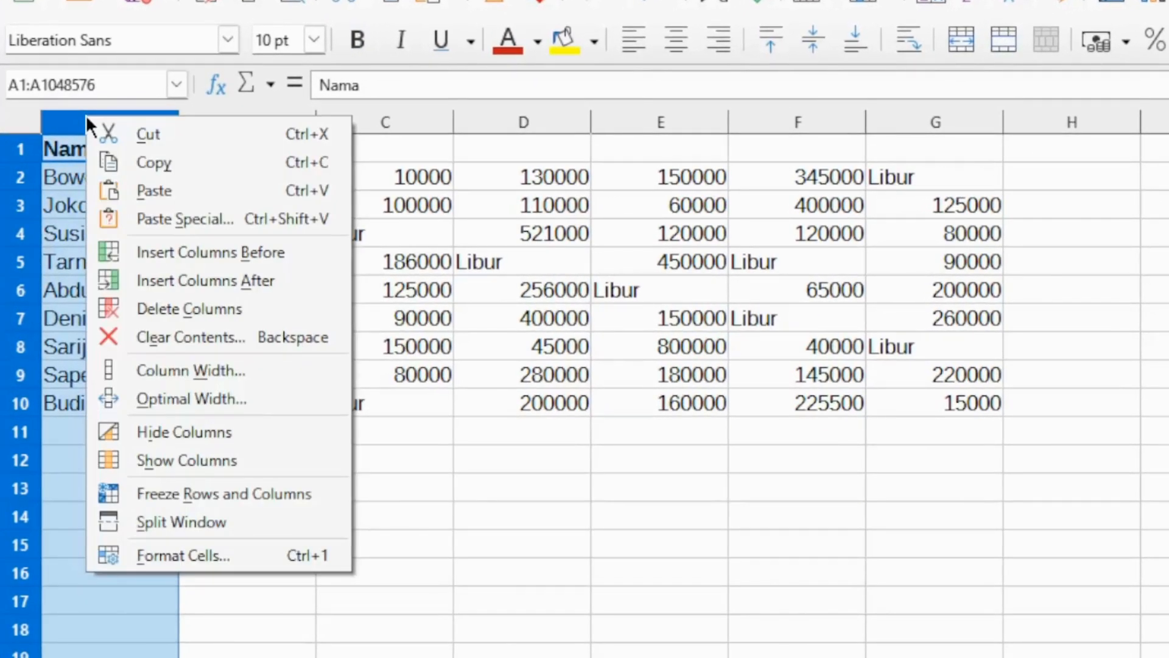
pyautogui.click(137, 251)
pyautogui.click(243, 316)
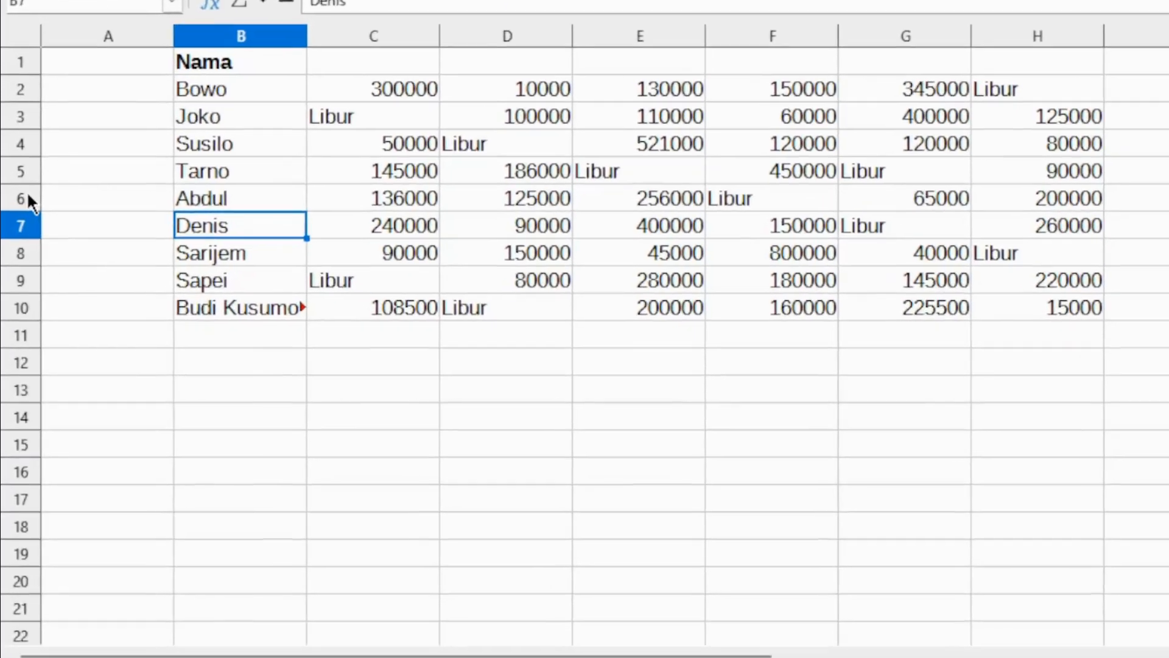
# Insert a blank row above row 6 of the table.
pyautogui.click(16, 256)
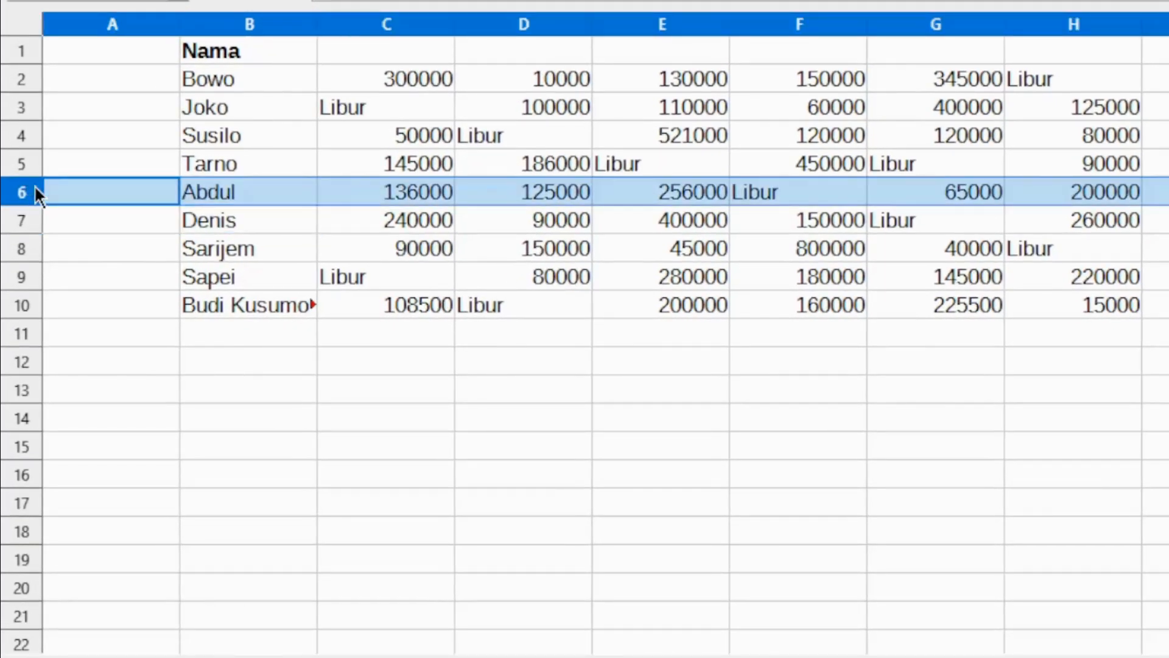
pyautogui.rightClick(36, 190)
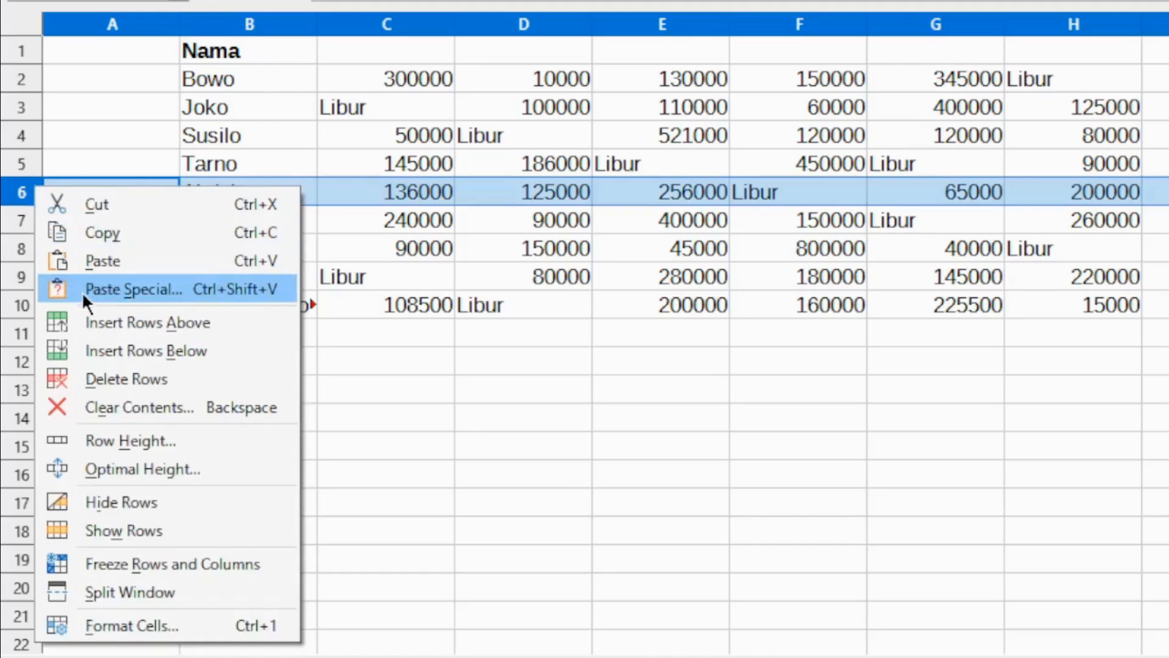
pyautogui.click(94, 320)
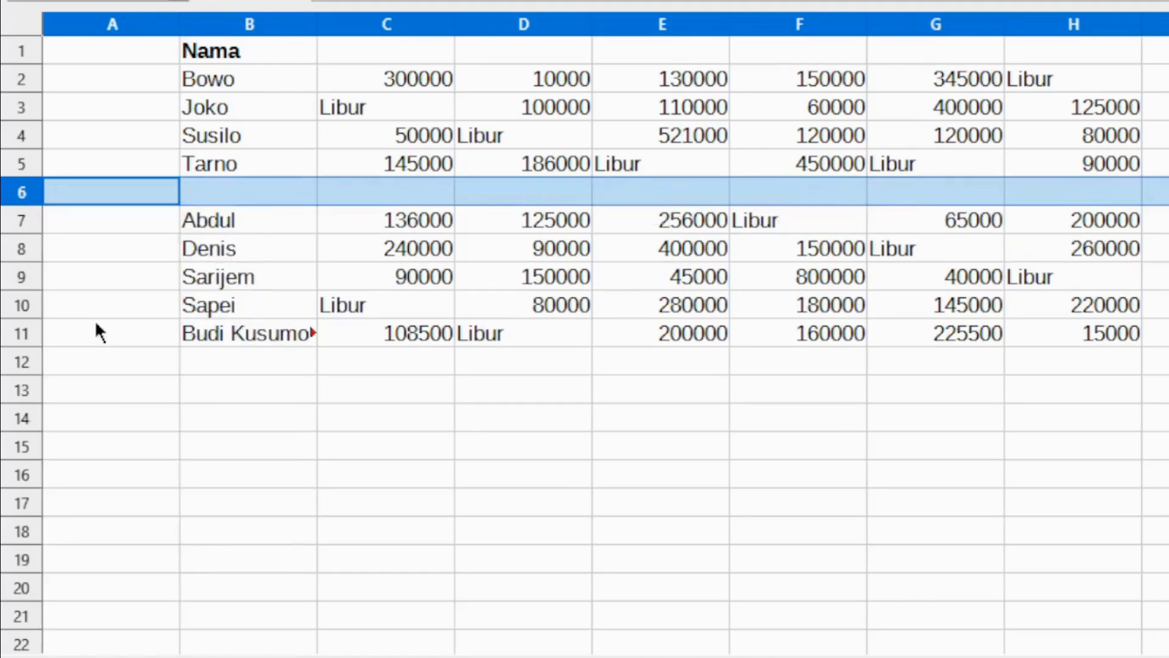
pyautogui.click(214, 334)
# Fill row 6 with a person's name in B6 and a centred "Resign" across the merged cells C6:H6.
pyautogui.click(222, 191)
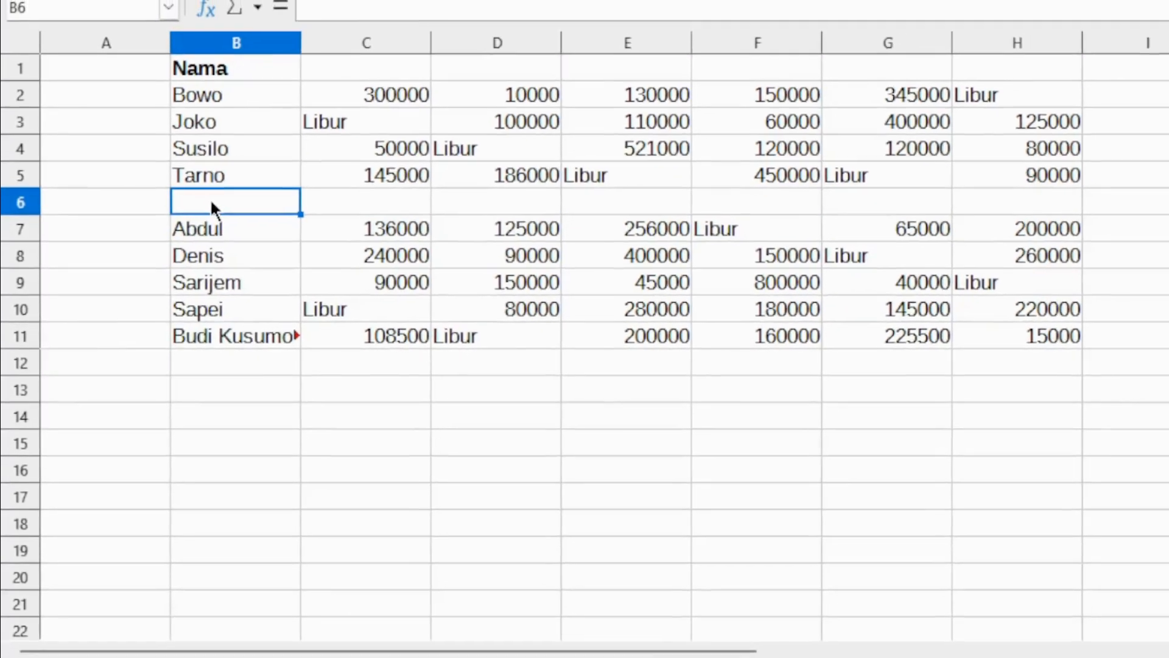
pyautogui.write('Jatniko')
pyautogui.press('Return')
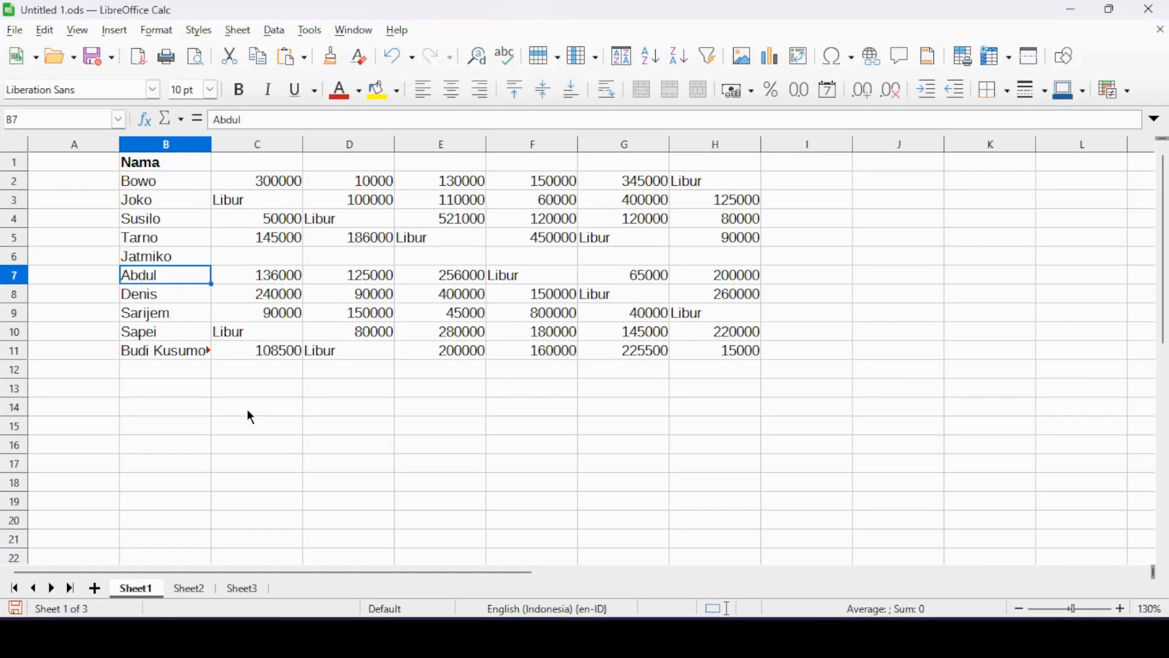
pyautogui.moveTo(267, 259); pyautogui.dragTo(700, 268)
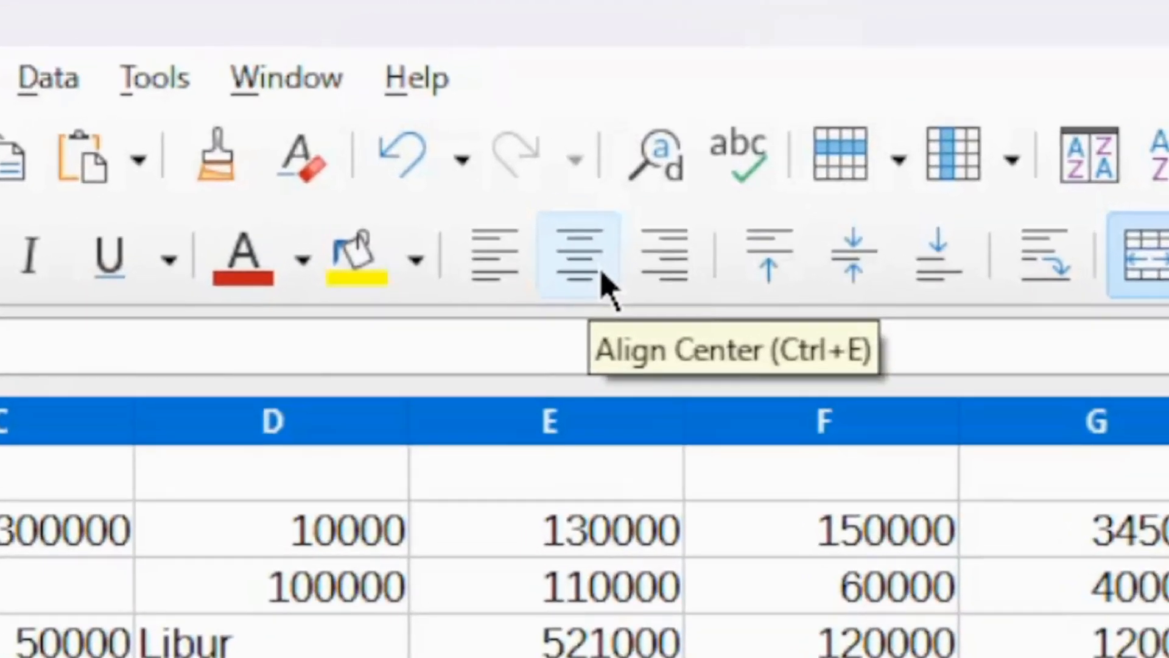
pyautogui.click(603, 276)
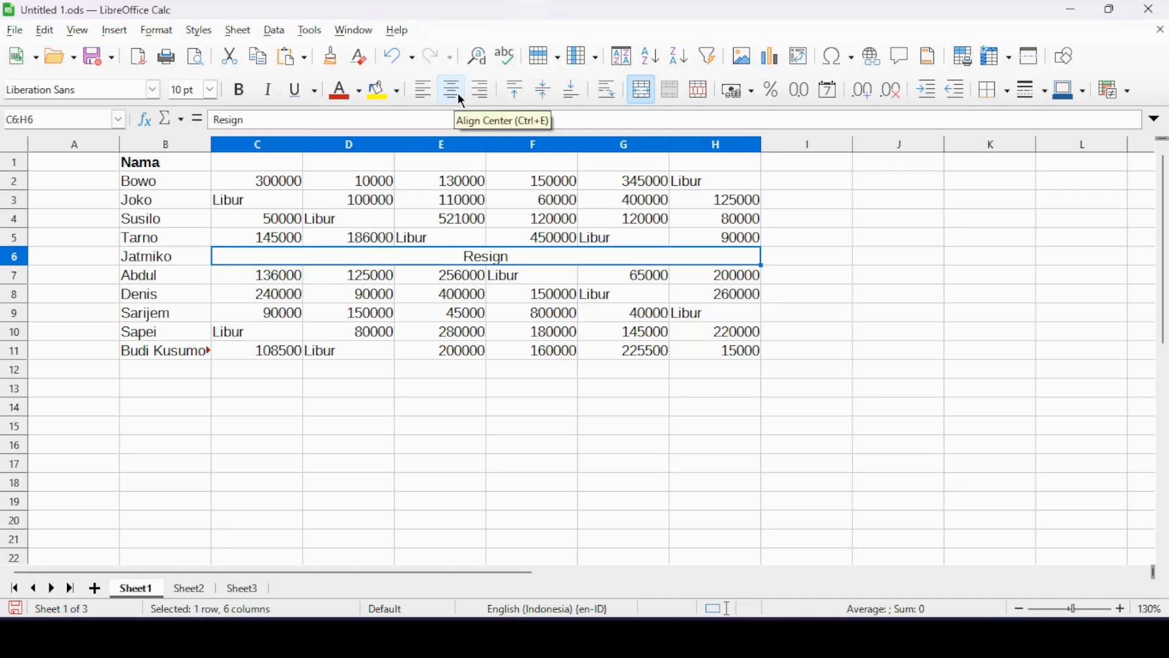
# Enter "mon" in C1 and autofill the weekday headers through H1.
pyautogui.click(221, 183)
pyautogui.write('mon')
pyautogui.press('Return')
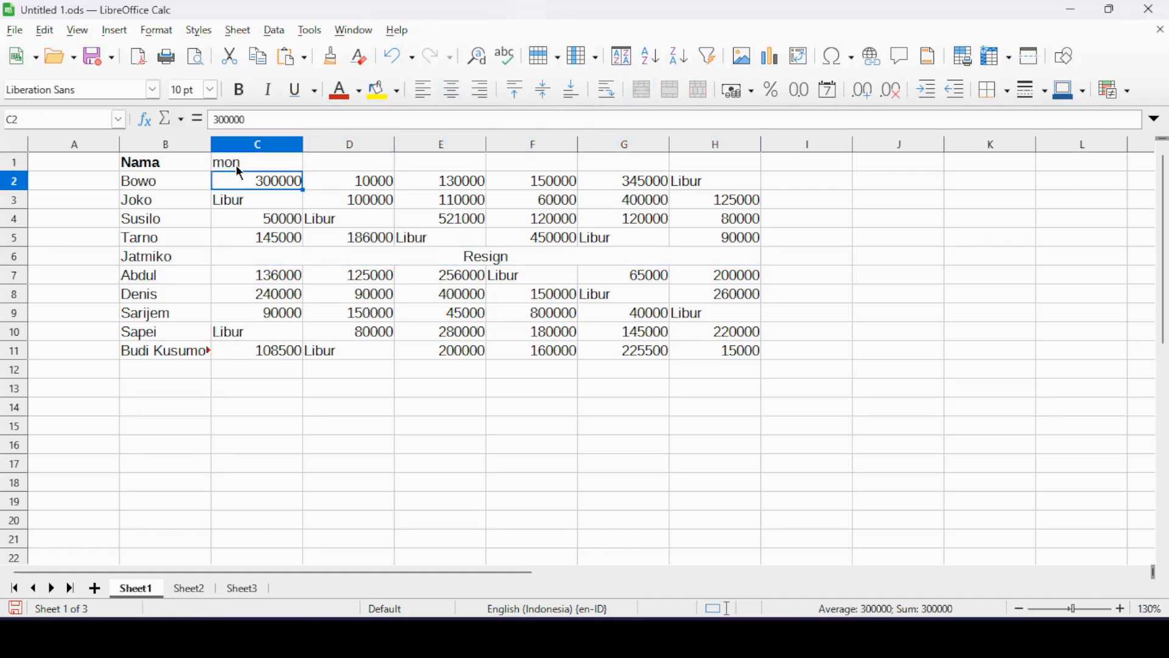
pyautogui.click(237, 167)
pyautogui.moveTo(367, 163); pyautogui.dragTo(727, 170)
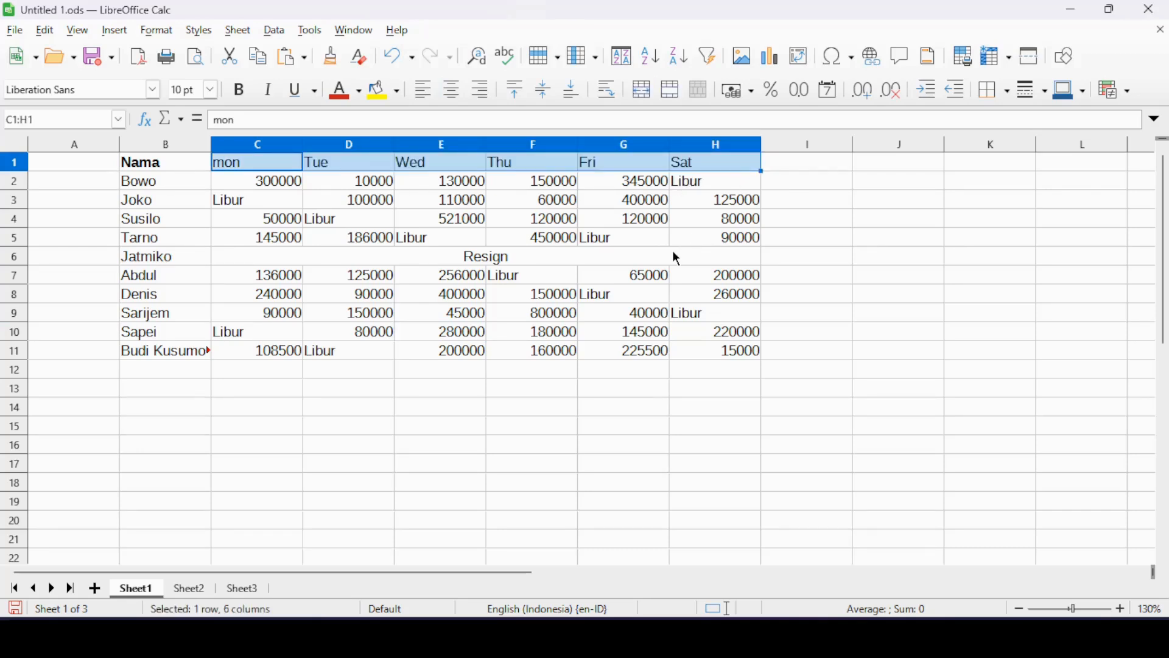
# Enter 5000 in B13 and autofill it across row 13 as an incrementing series.
pyautogui.click(152, 385)
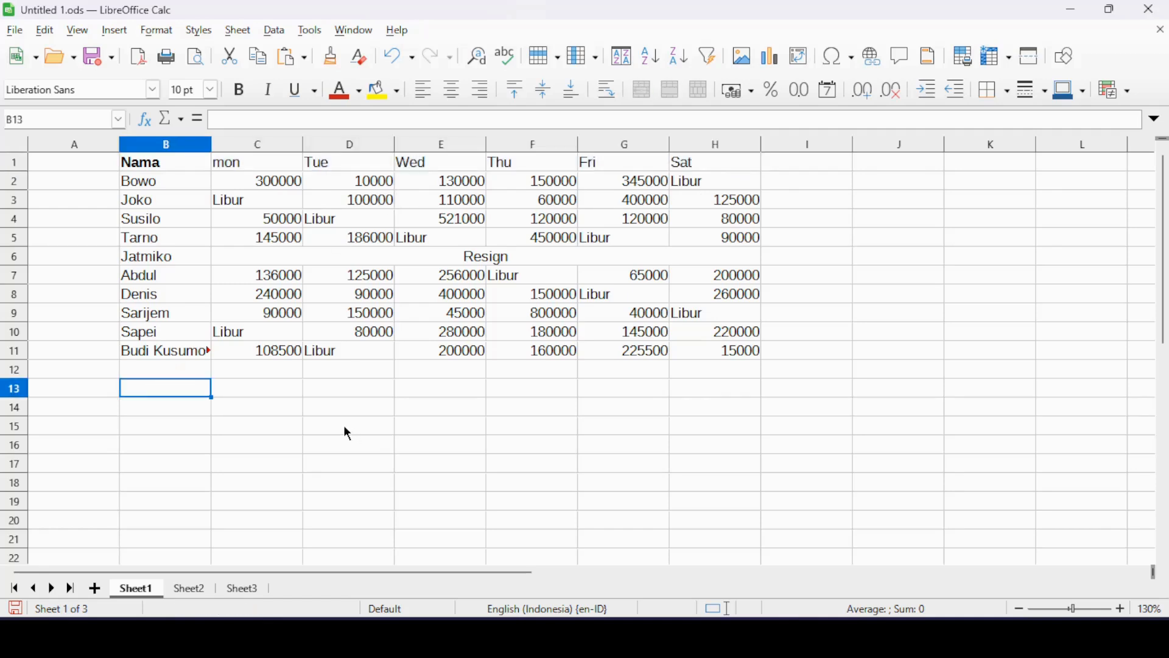
pyautogui.write('5000')
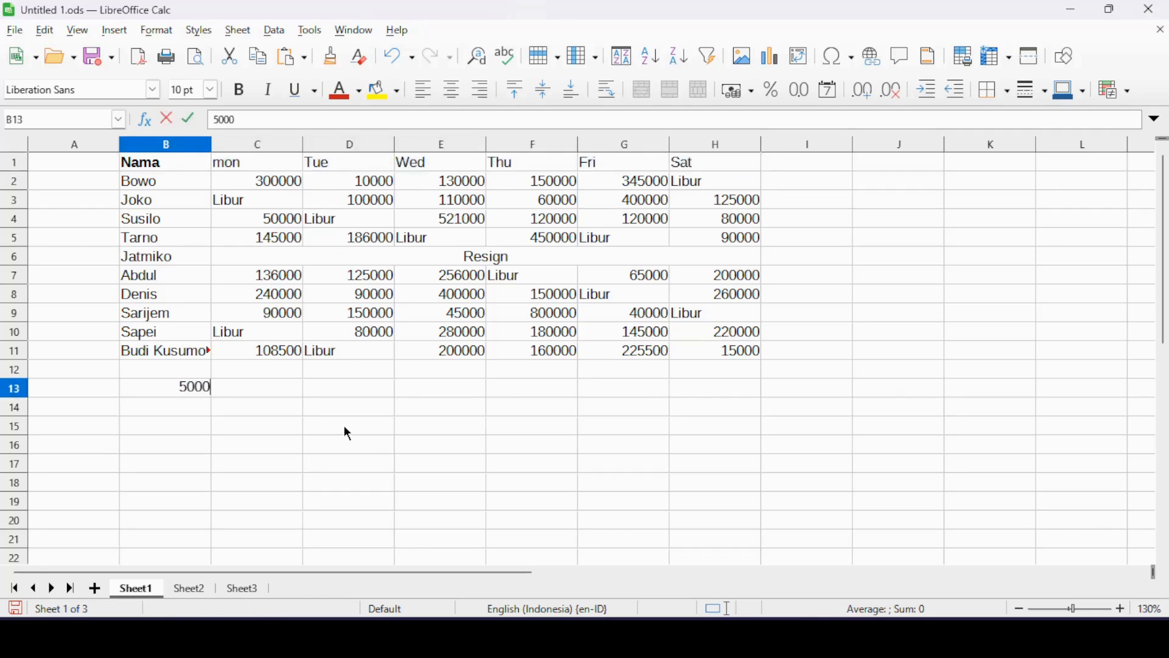
pyautogui.press('Return')
pyautogui.click(201, 394)
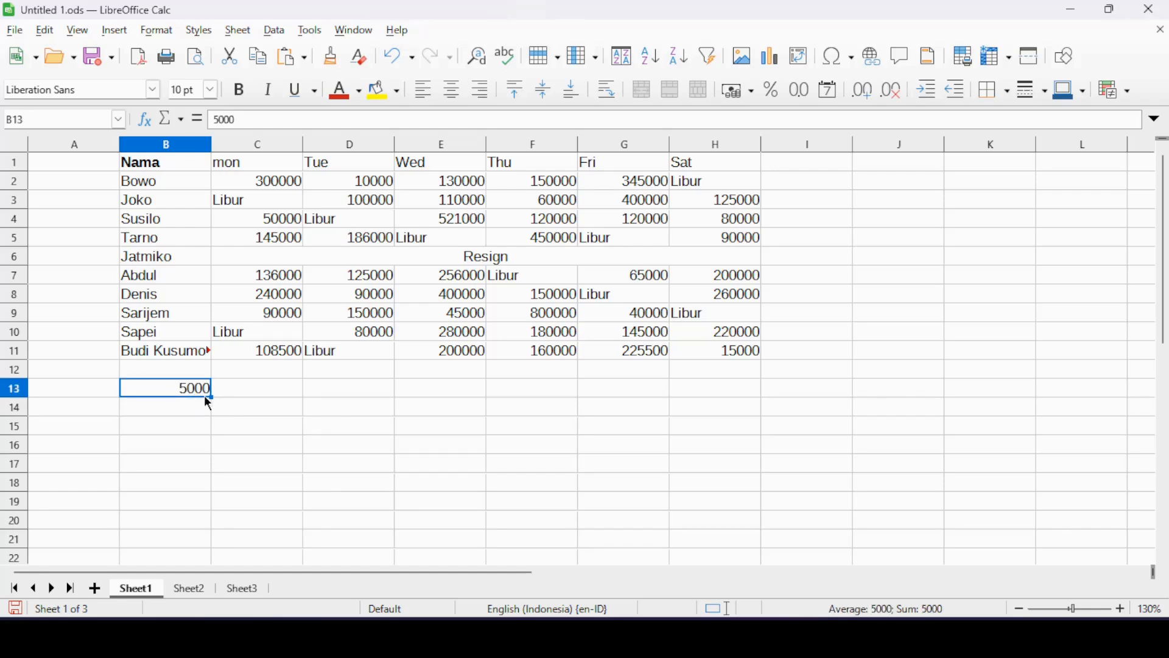
pyautogui.moveTo(211, 397); pyautogui.dragTo(748, 404)
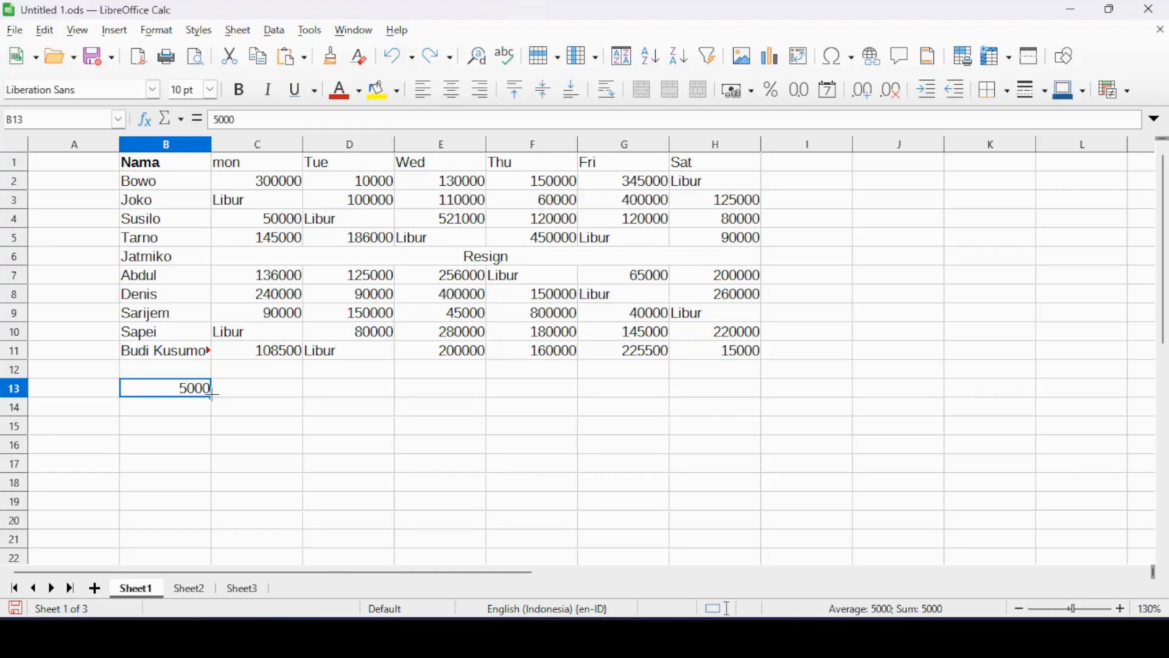
# Try filling row 13 from B13 through H13 with copies of the same value, and undo the test entries.
pyautogui.moveTo(213, 392); pyautogui.dragTo(733, 394)
pyautogui.hotkey('ctrl', 'z')
pyautogui.hotkey('ctrl', 'z')
# Apply outer and inner borders to the table B1:H11 and wrap the long name in B11.
pyautogui.moveTo(173, 162); pyautogui.dragTo(626, 352)
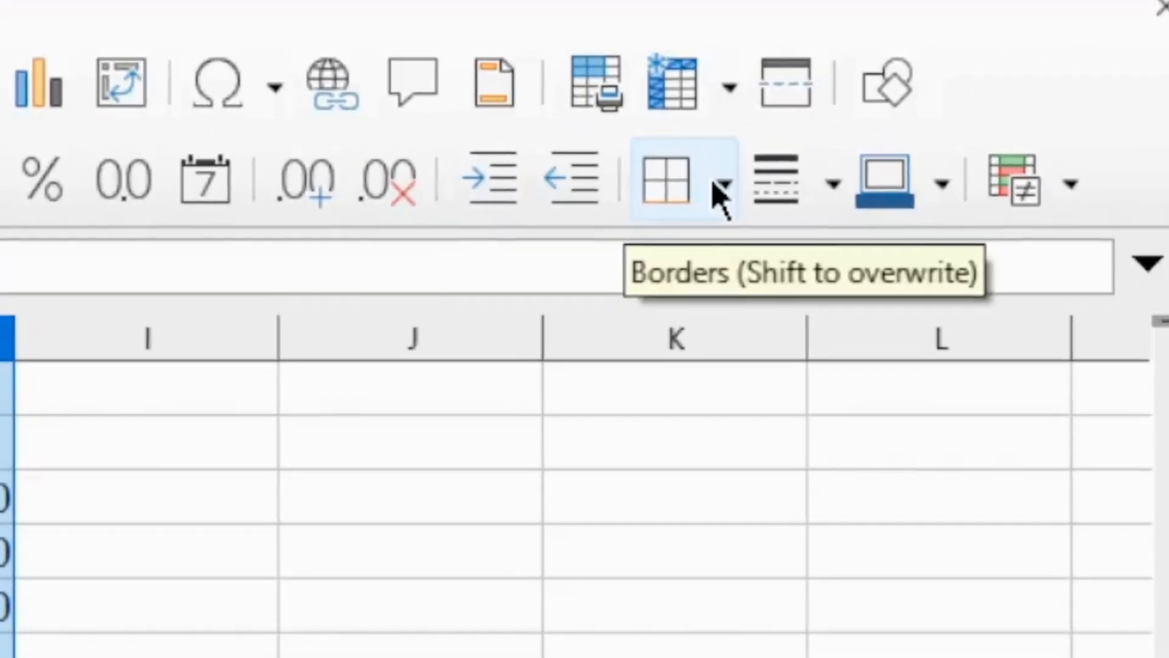
pyautogui.click(705, 190)
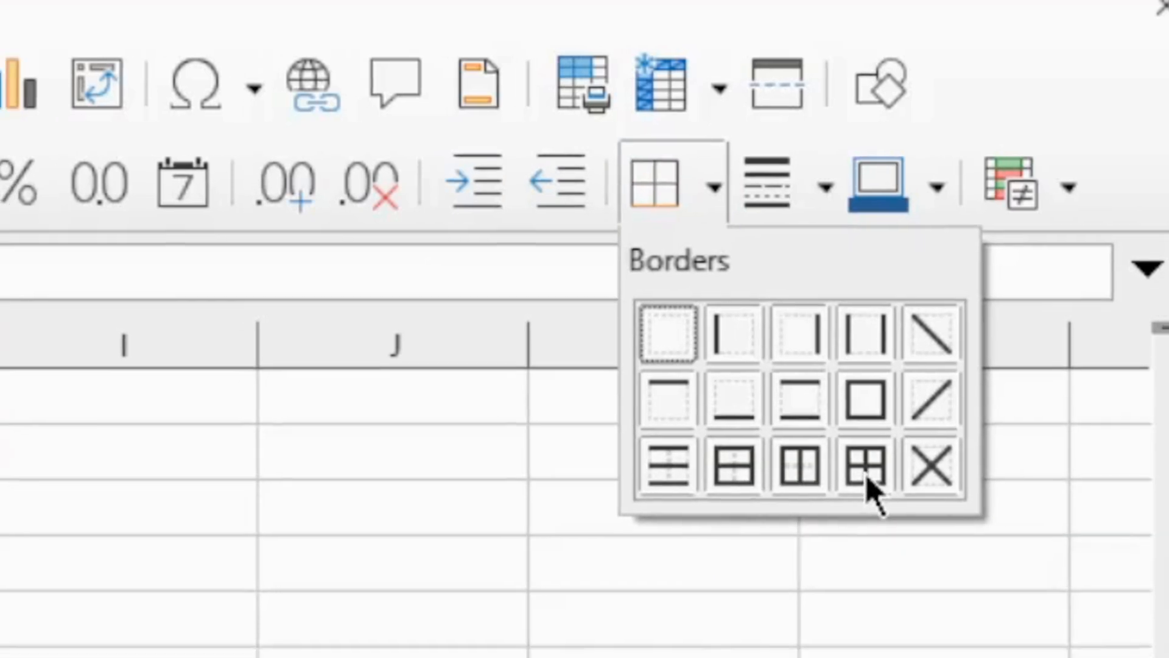
pyautogui.click(865, 478)
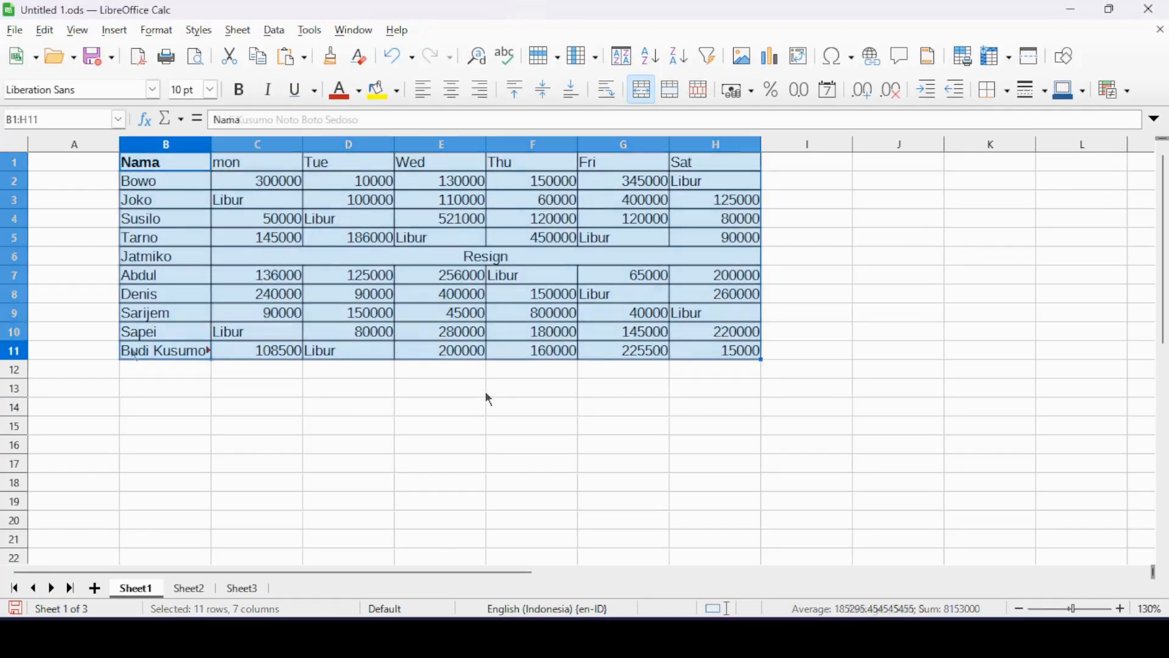
pyautogui.click(135, 355)
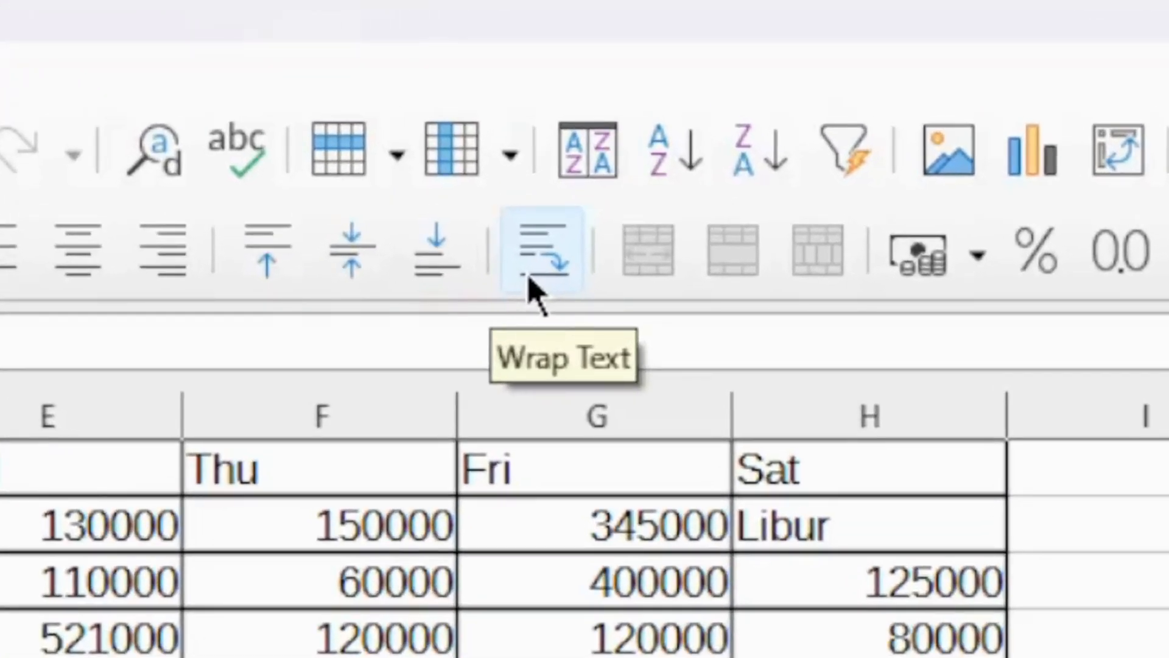
pyautogui.click(529, 279)
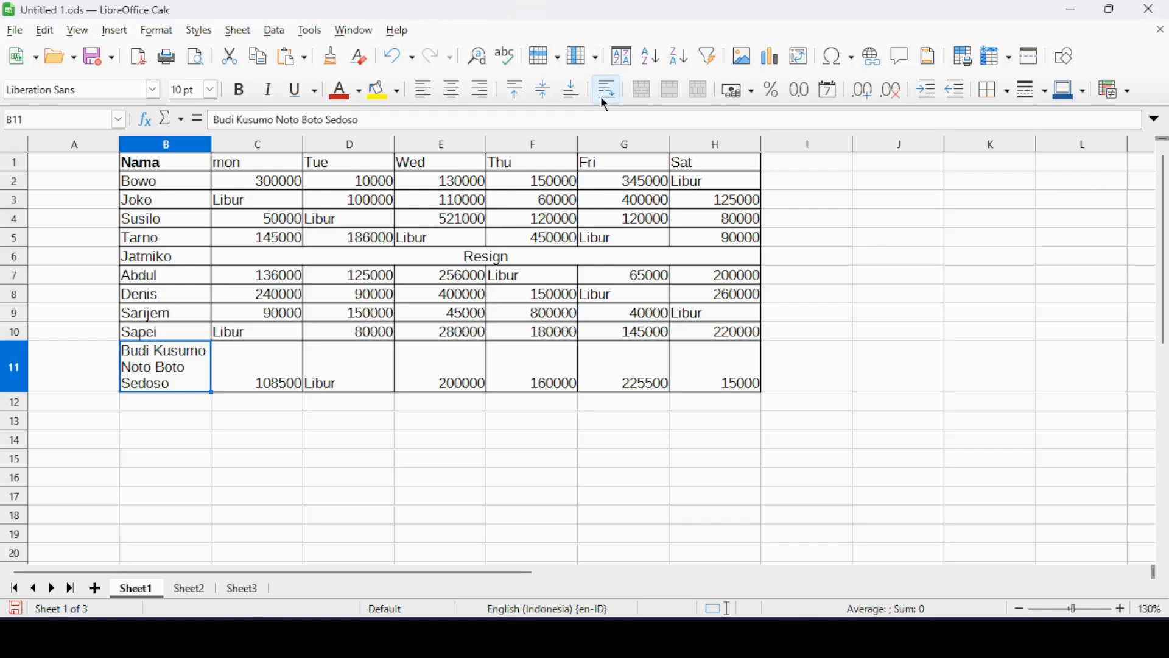
pyautogui.click(274, 182)
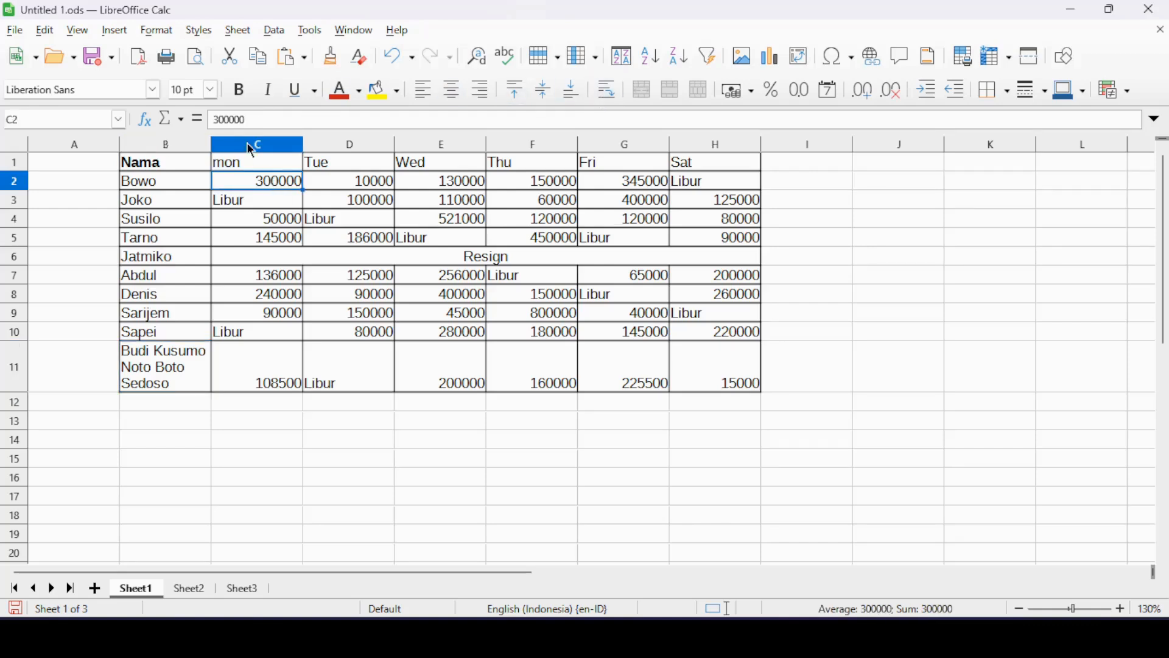
pyautogui.click(219, 120)
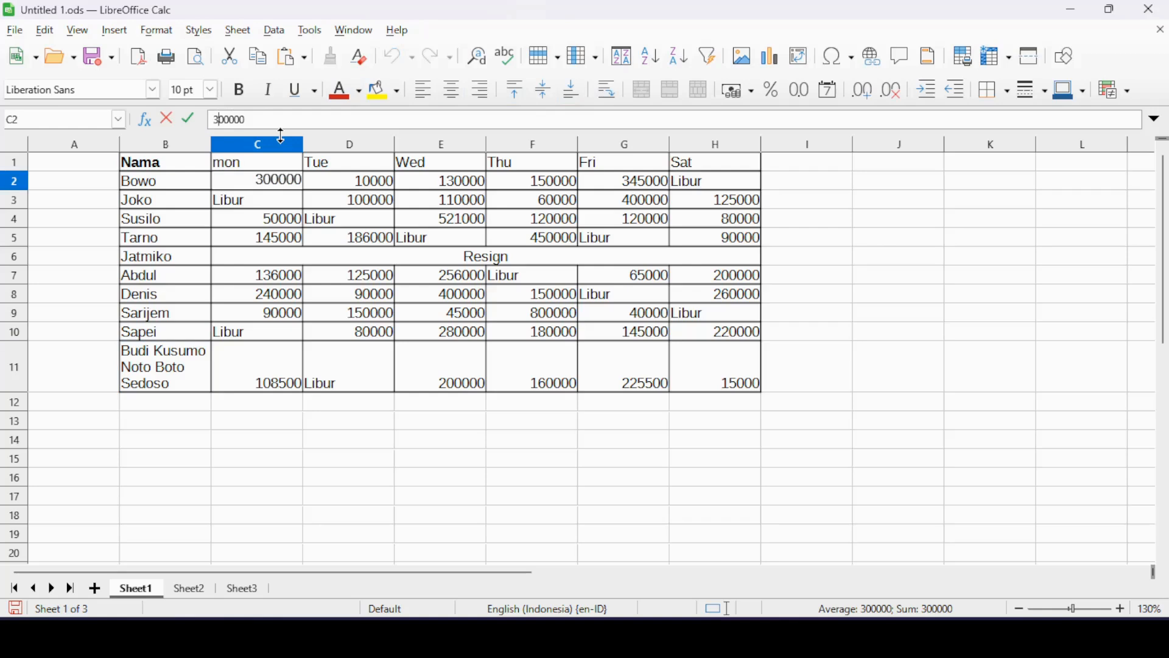
pyautogui.click(277, 238)
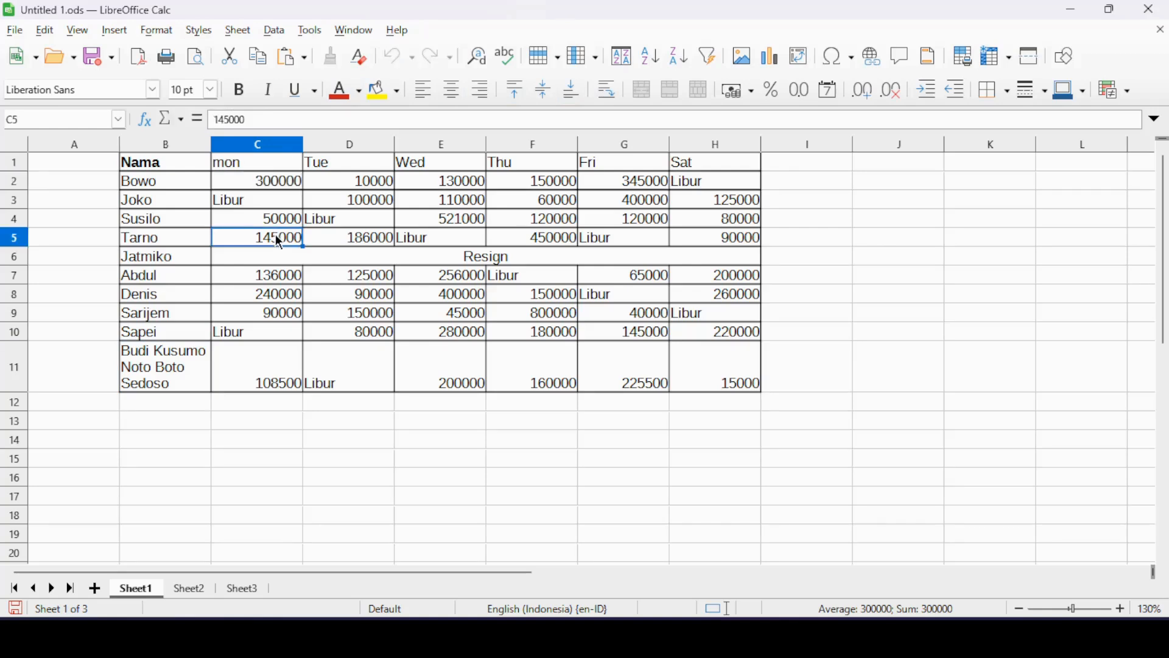
# Open cell formatting for the figures in C2:H11 and choose the Currency number category.
pyautogui.click(269, 181)
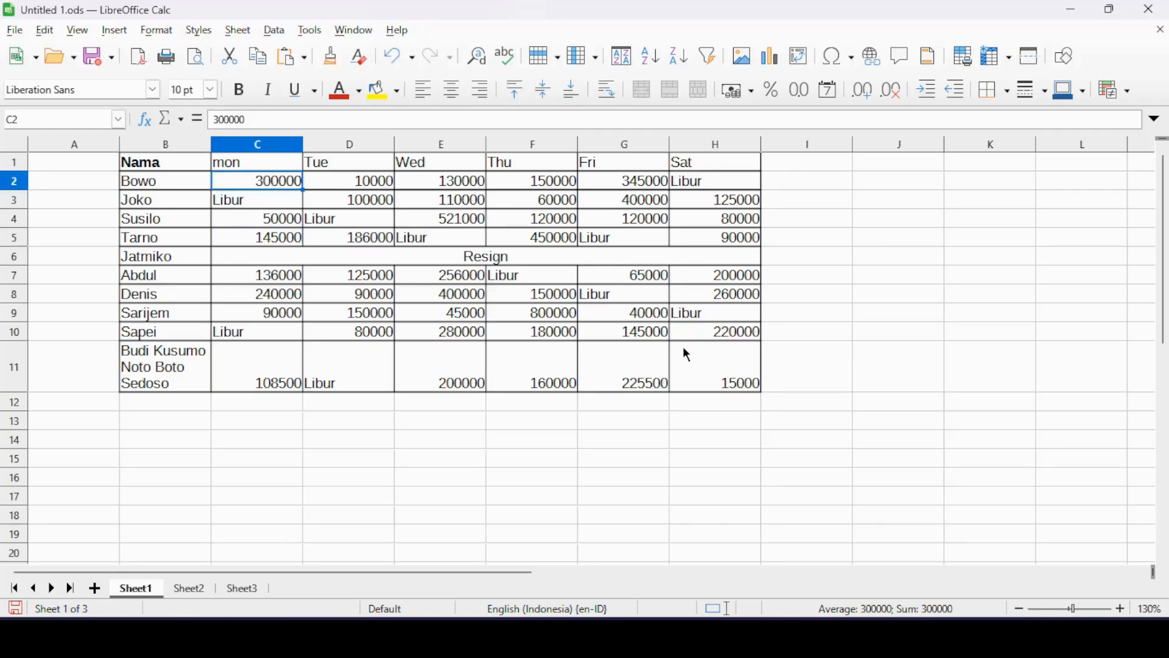
pyautogui.keyDown('shift'); pyautogui.click(706, 376); pyautogui.keyUp('shift')
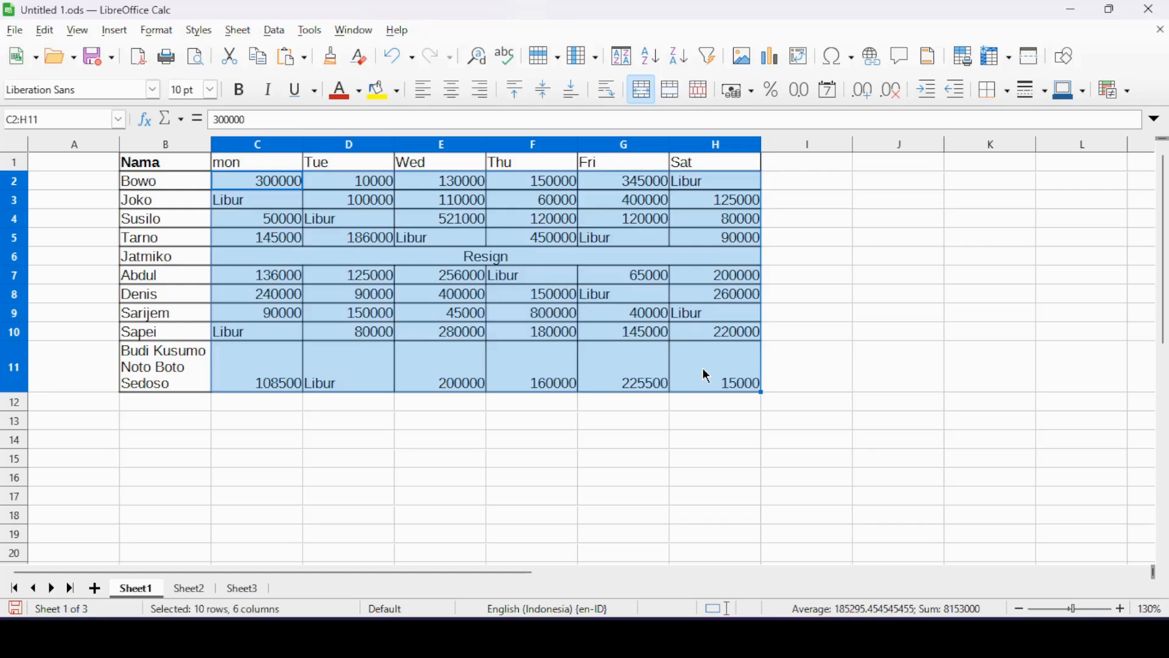
pyautogui.rightClick(427, 180)
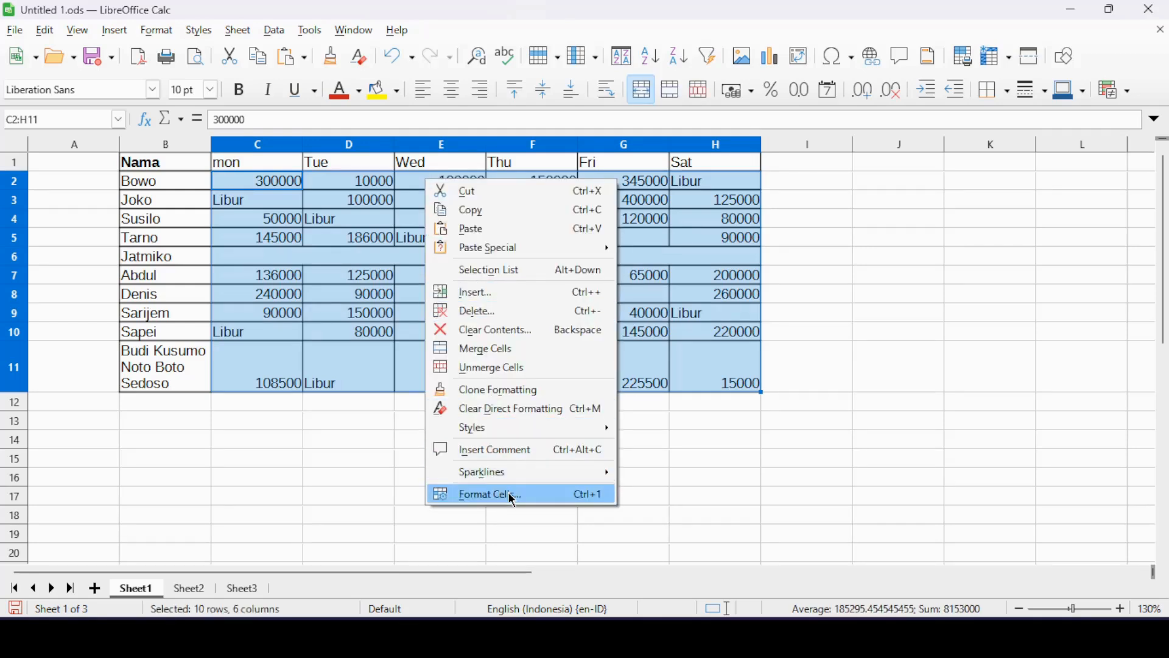
pyautogui.click(510, 493)
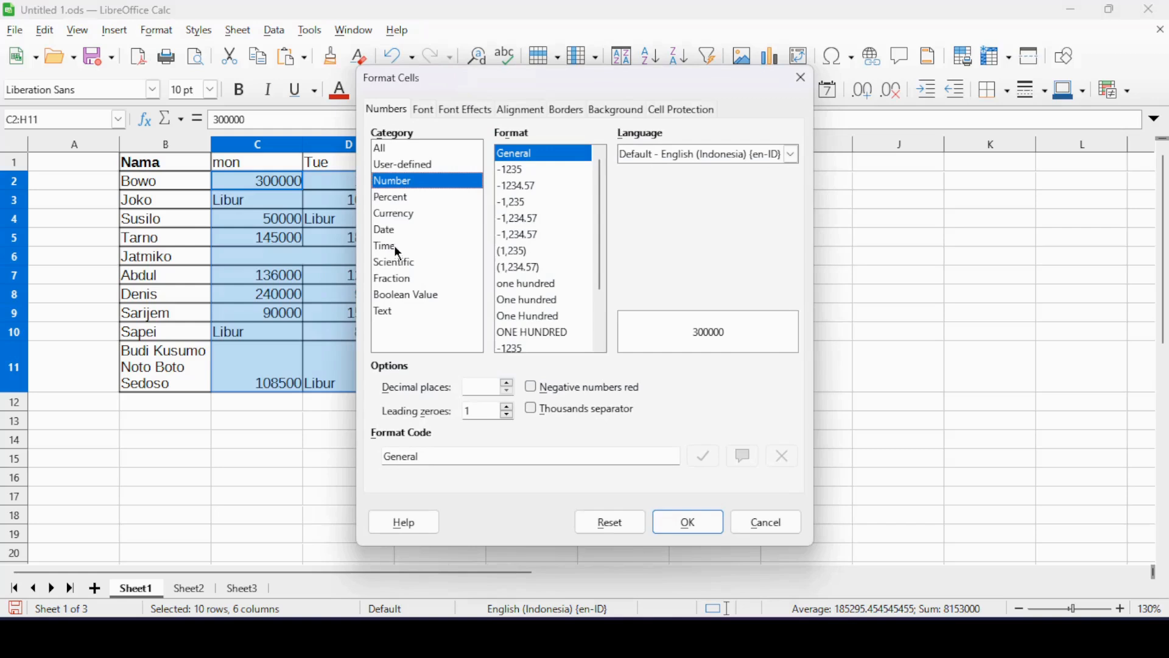
pyautogui.click(405, 231)
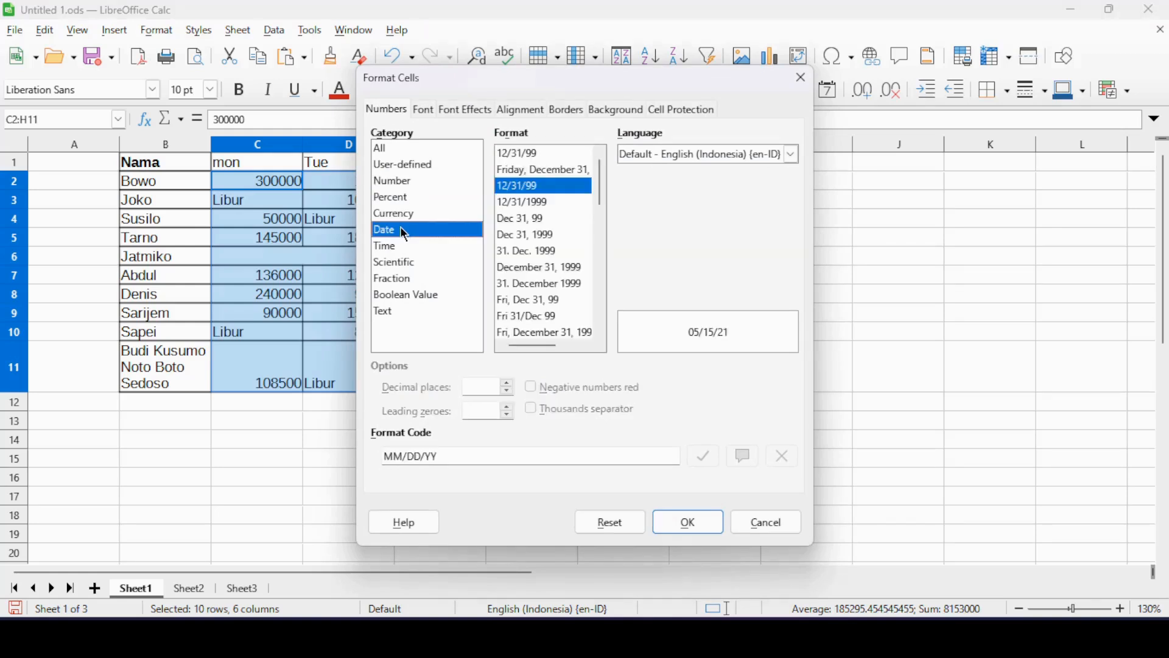
pyautogui.click(404, 249)
pyautogui.click(401, 219)
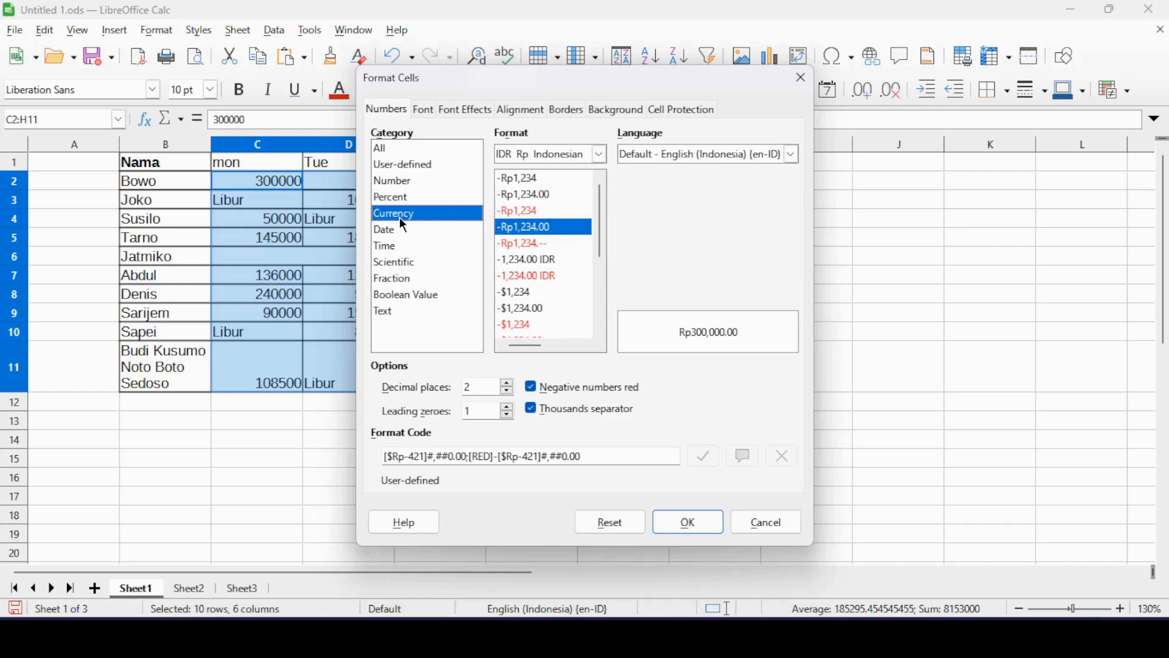
# Compare the rupiah, IDR and dollar formats, and apply the Indonesian -Rp1,234 format with no decimals and red negatives to C2:H11.
pyautogui.click(538, 262)
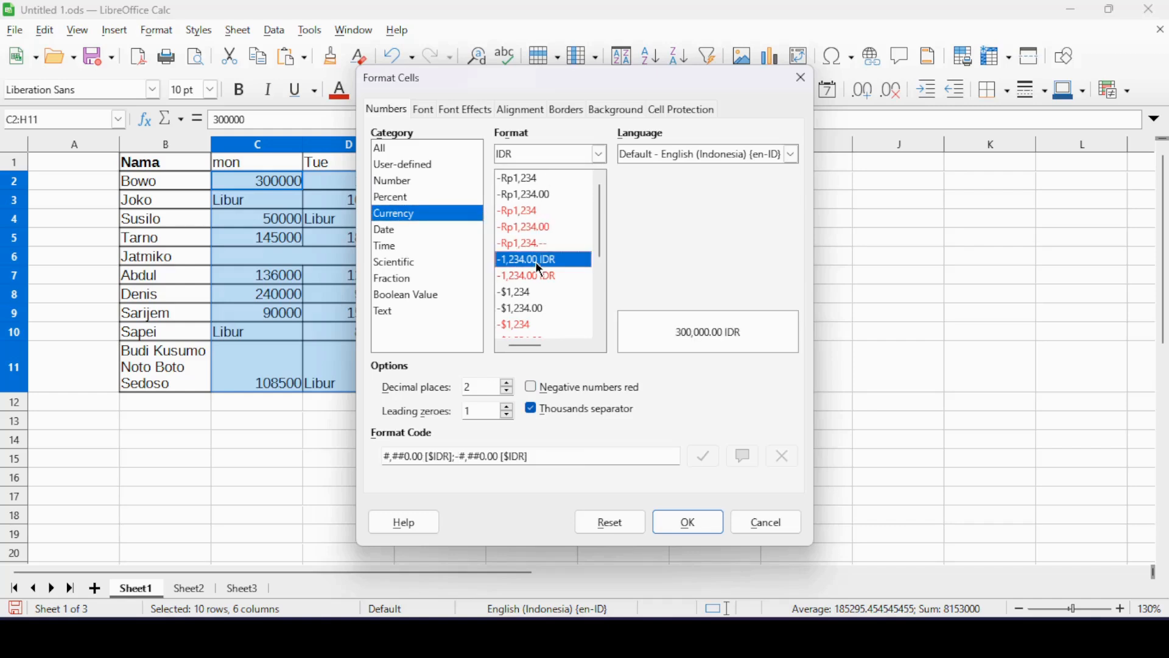
pyautogui.click(527, 196)
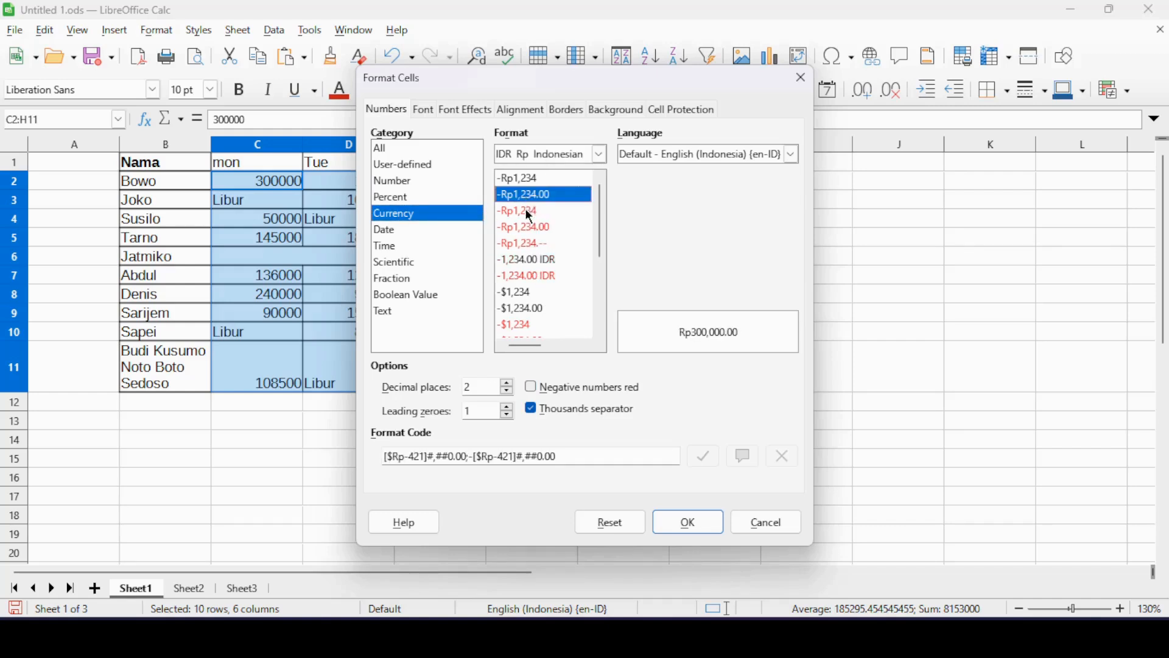
pyautogui.click(528, 210)
pyautogui.click(528, 228)
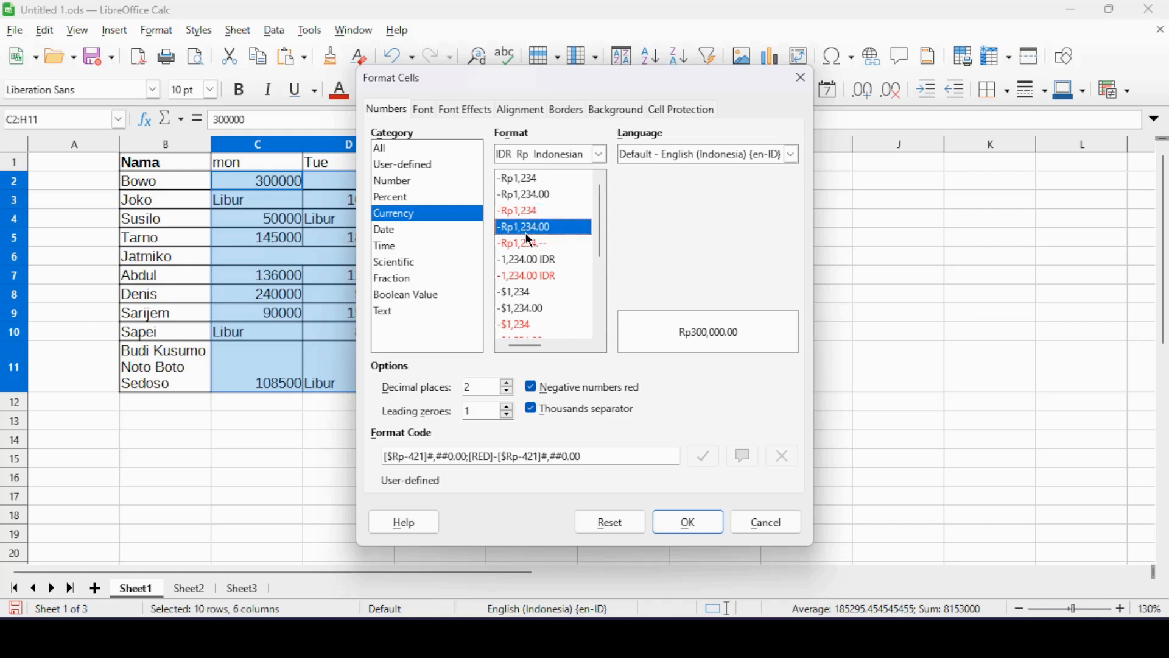
pyautogui.click(531, 262)
pyautogui.click(526, 275)
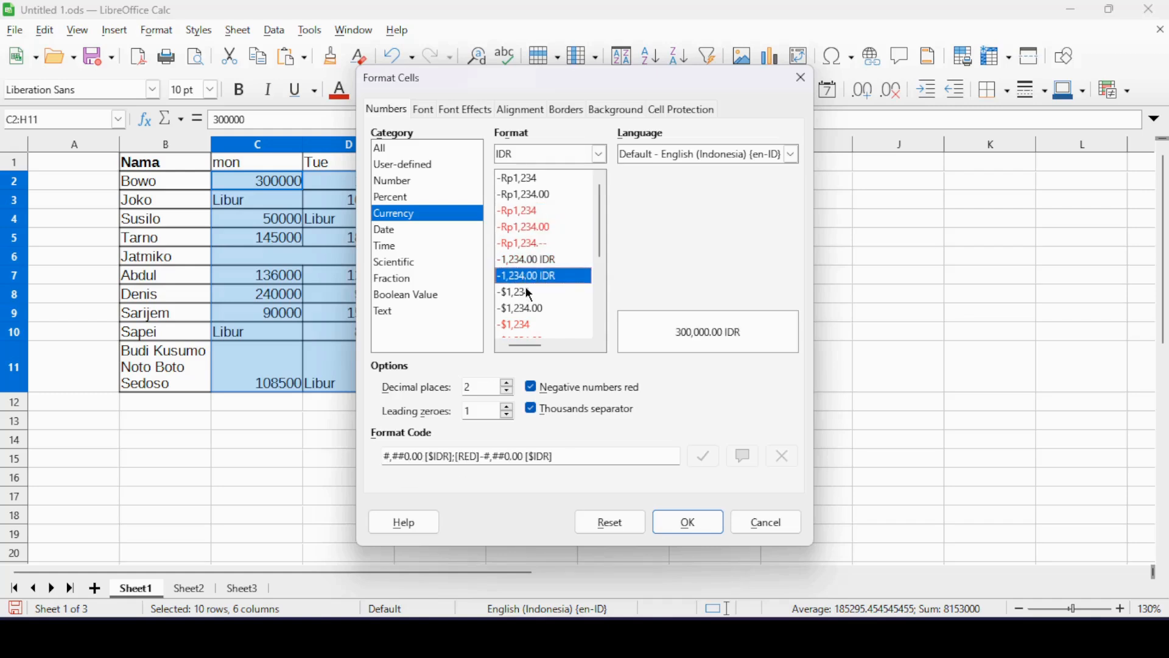
pyautogui.click(527, 291)
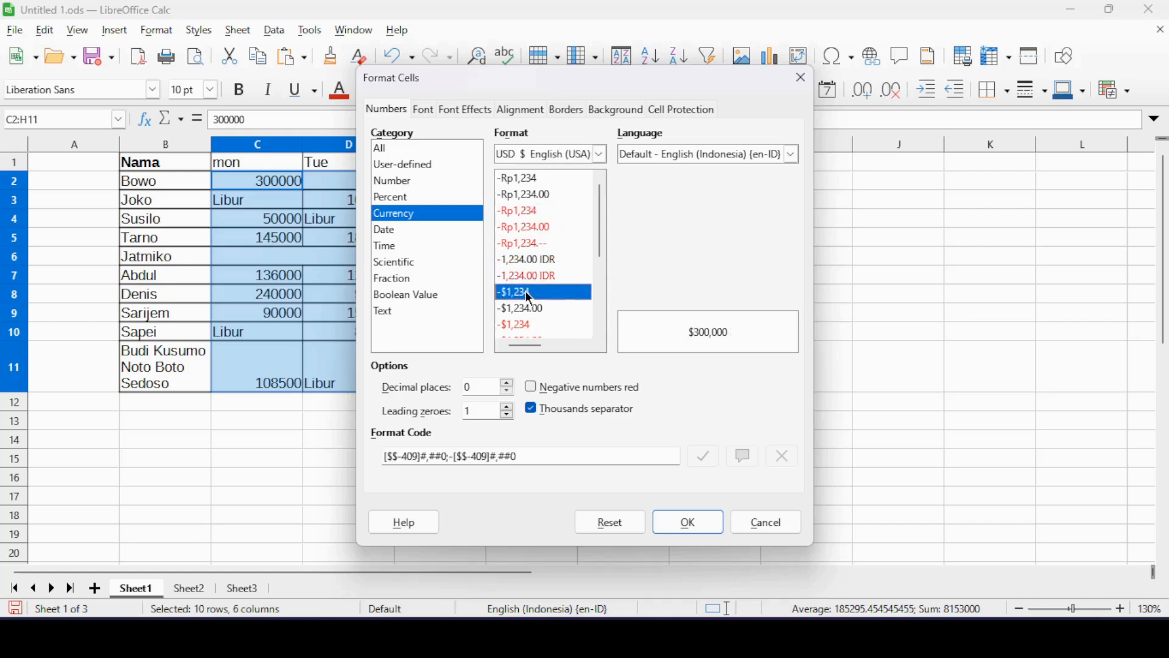
pyautogui.click(534, 211)
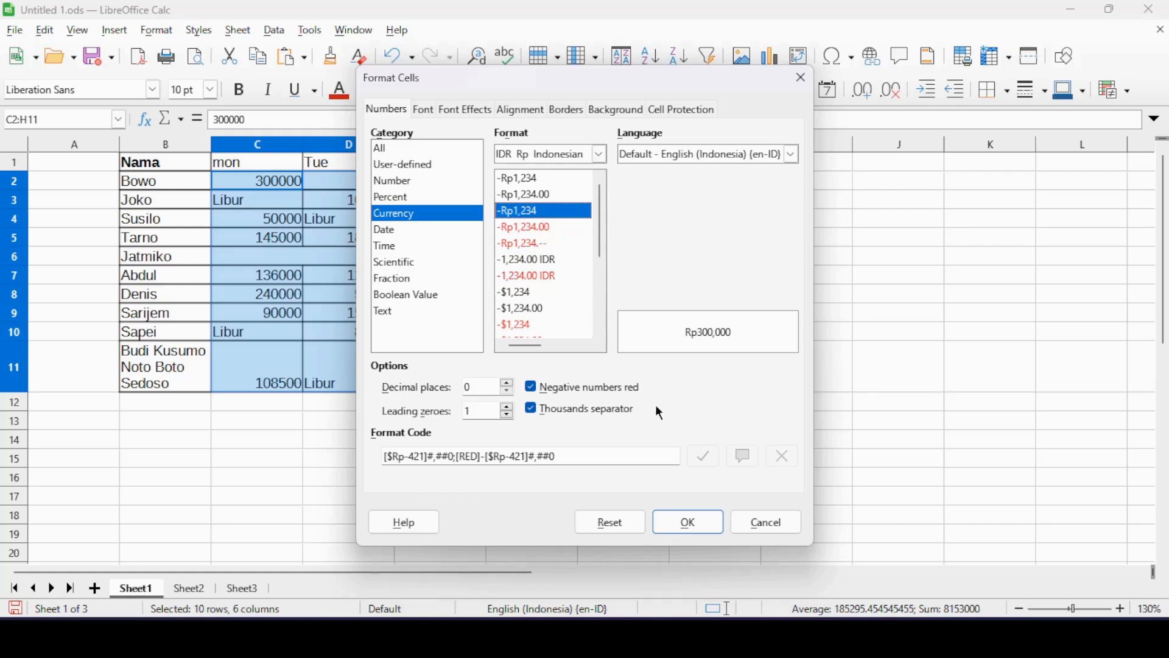
pyautogui.click(692, 521)
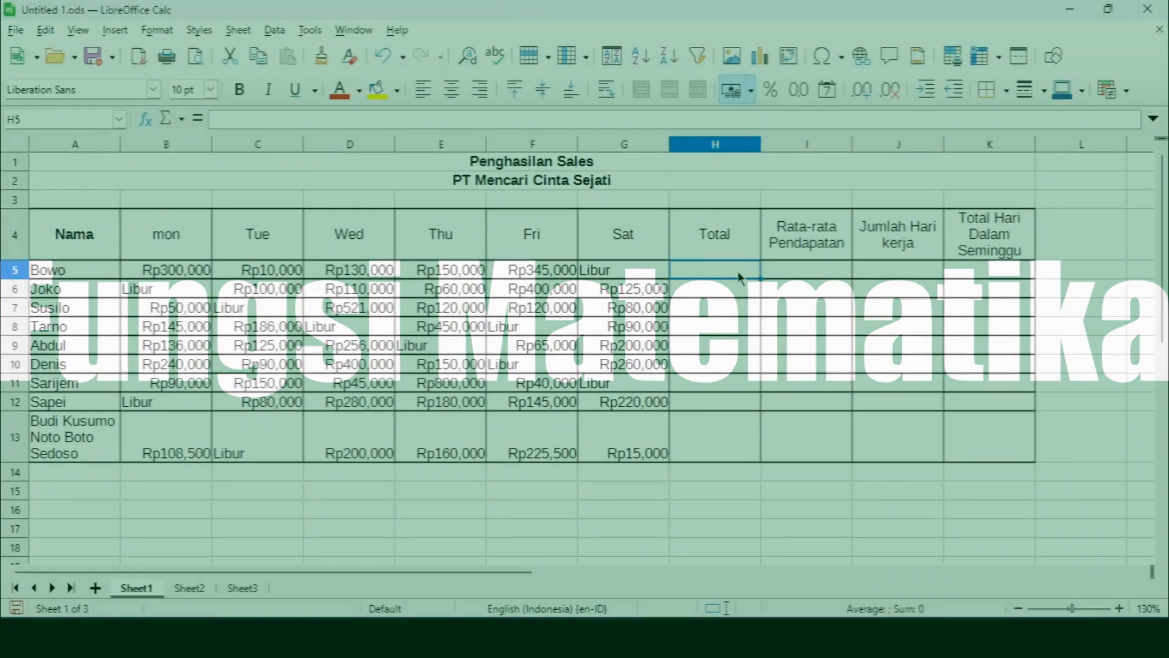
# Enter the addition formula =(B5+C5) in the first Total cell, H5.
pyautogui.write('=')
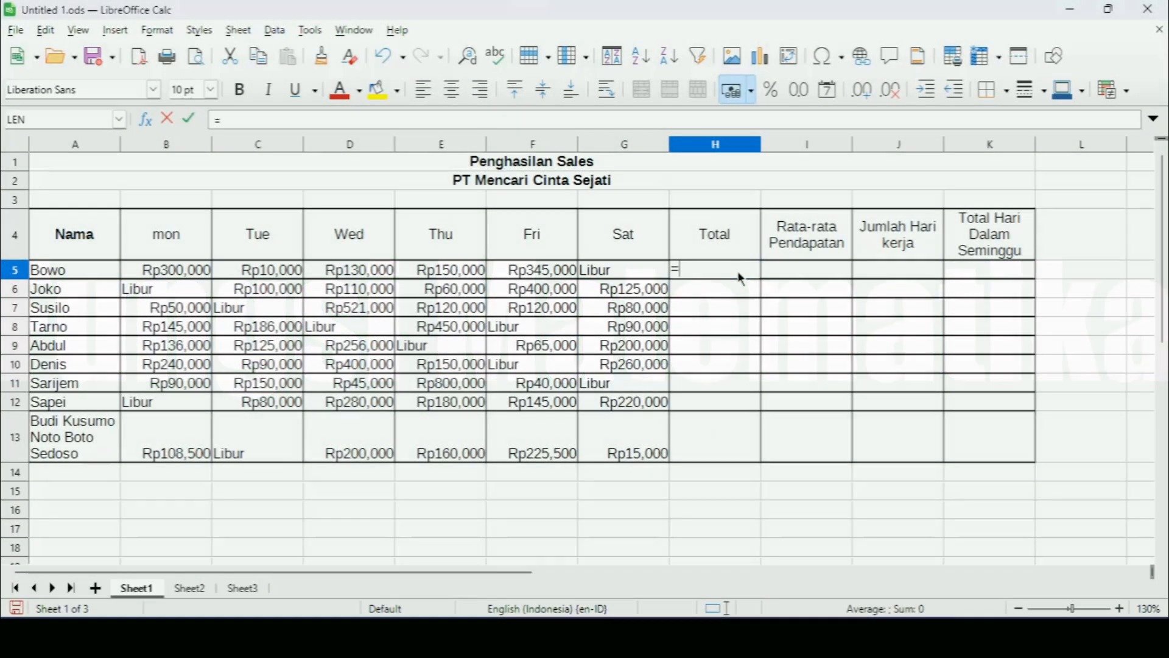
pyautogui.write('(')
pyautogui.click(206, 269)
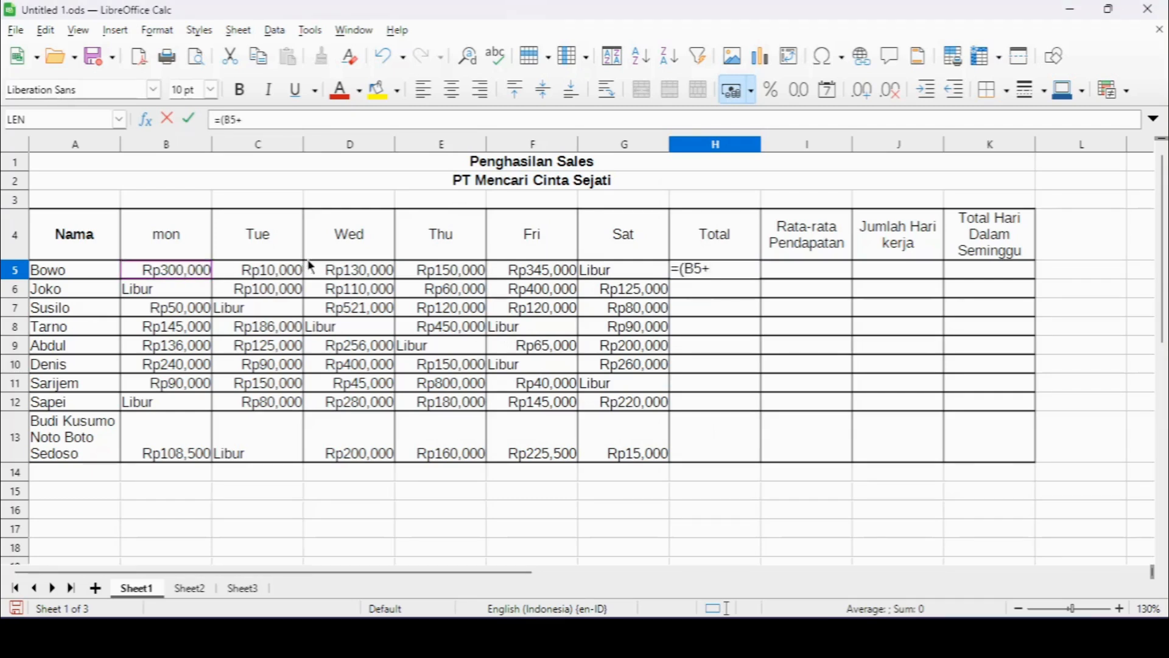
pyautogui.write('+')
pyautogui.click(290, 273)
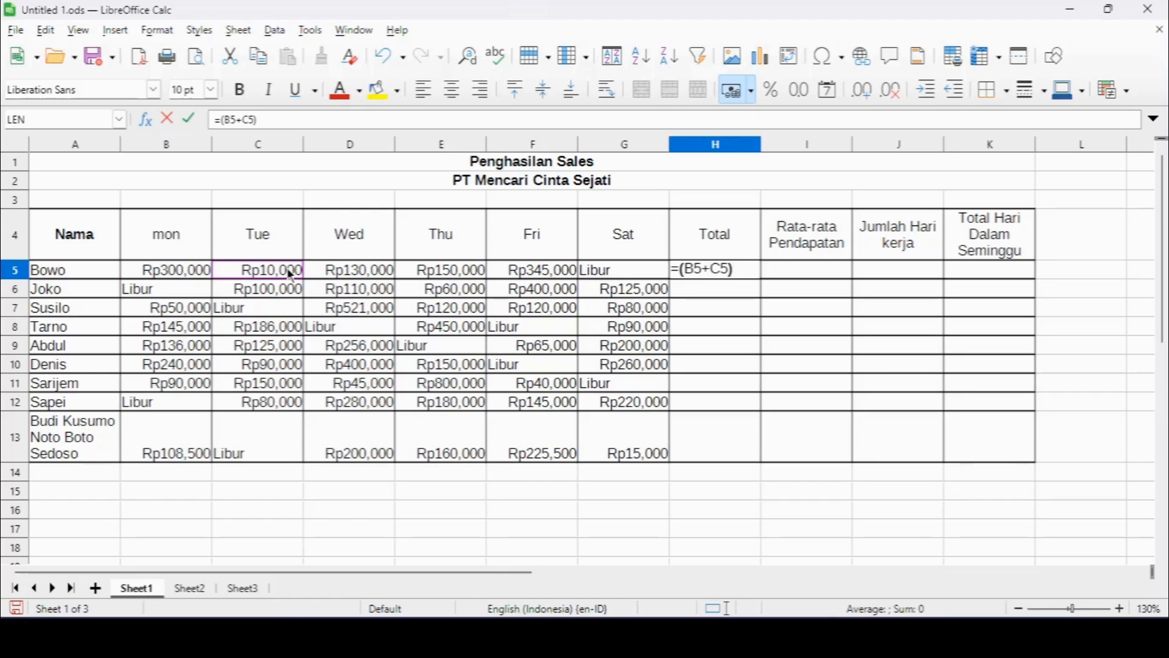
pyautogui.press('Return')
# Restart the H5 formula with B5 and try the operators +, -, * and / after the reference, ending on +.
pyautogui.press('Up')
pyautogui.write('=(')
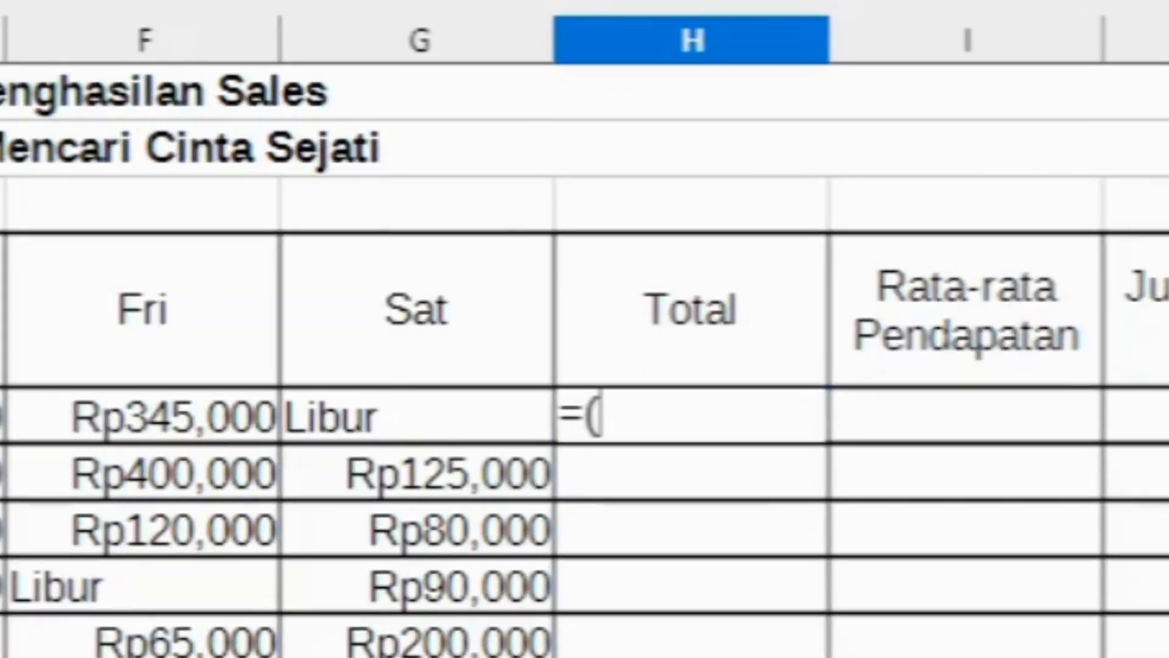
pyautogui.click(0, 416)
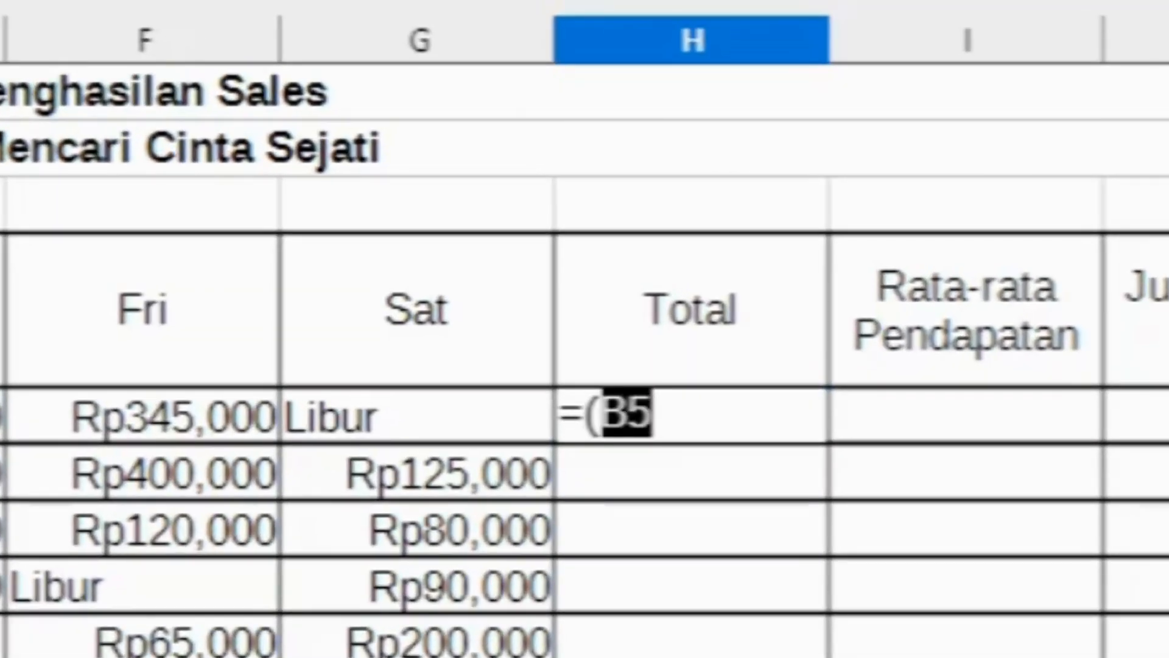
pyautogui.write('+')
pyautogui.press('BackSpace')
pyautogui.write('-')
pyautogui.press('BackSpace')
pyautogui.write('*')
pyautogui.press('BackSpace')
pyautogui.write('/')
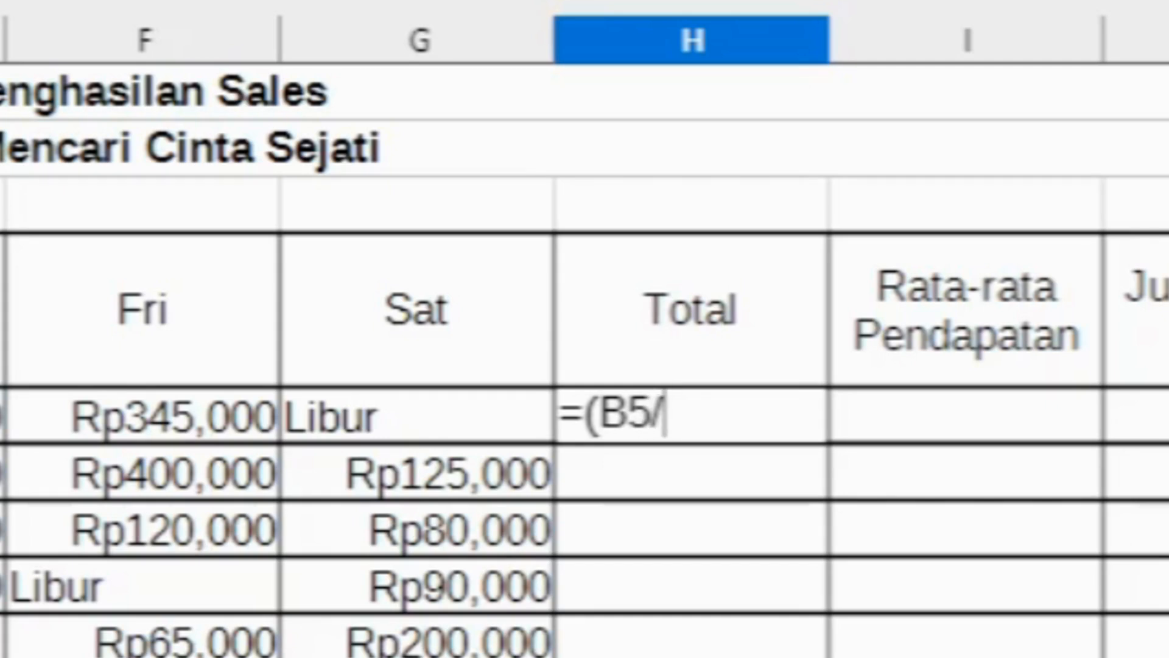
pyautogui.press('BackSpace')
pyautogui.write('+')
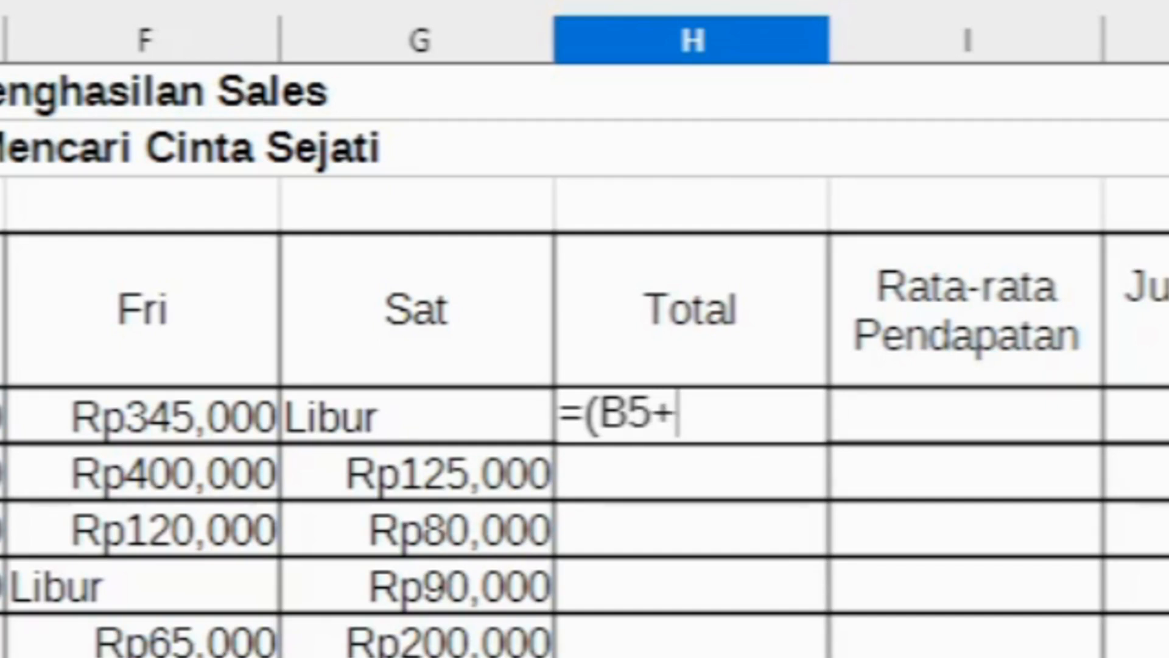
# Complete the H5 formula as =(B5+C5) and undo the entry.
pyautogui.click(0, 416)
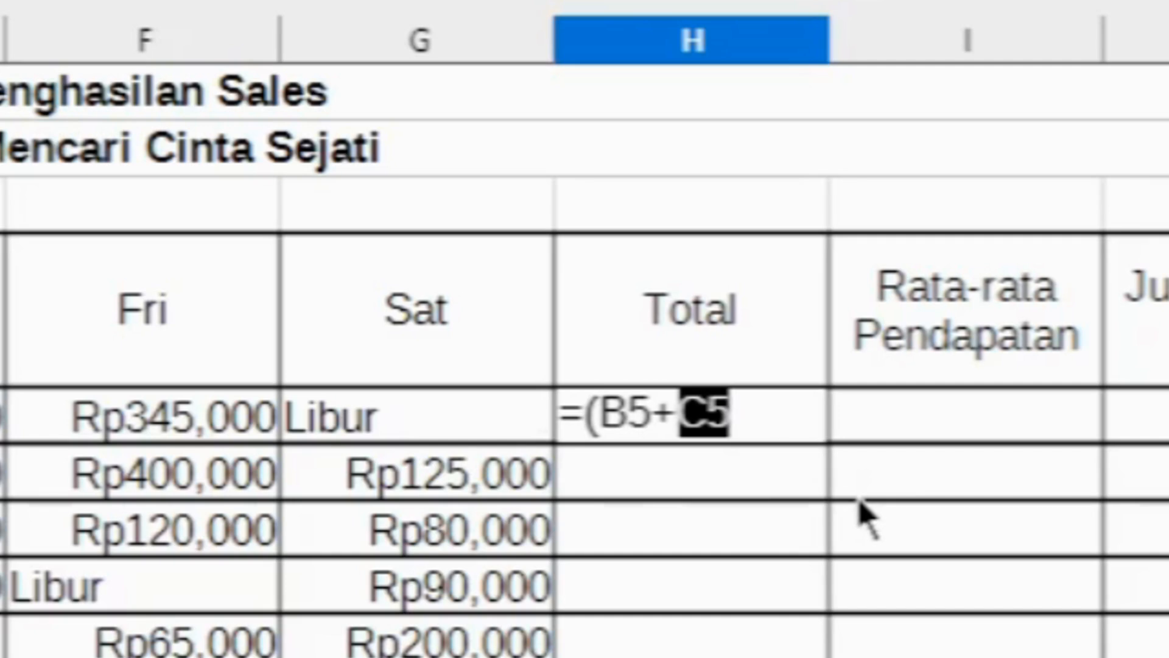
pyautogui.write(')')
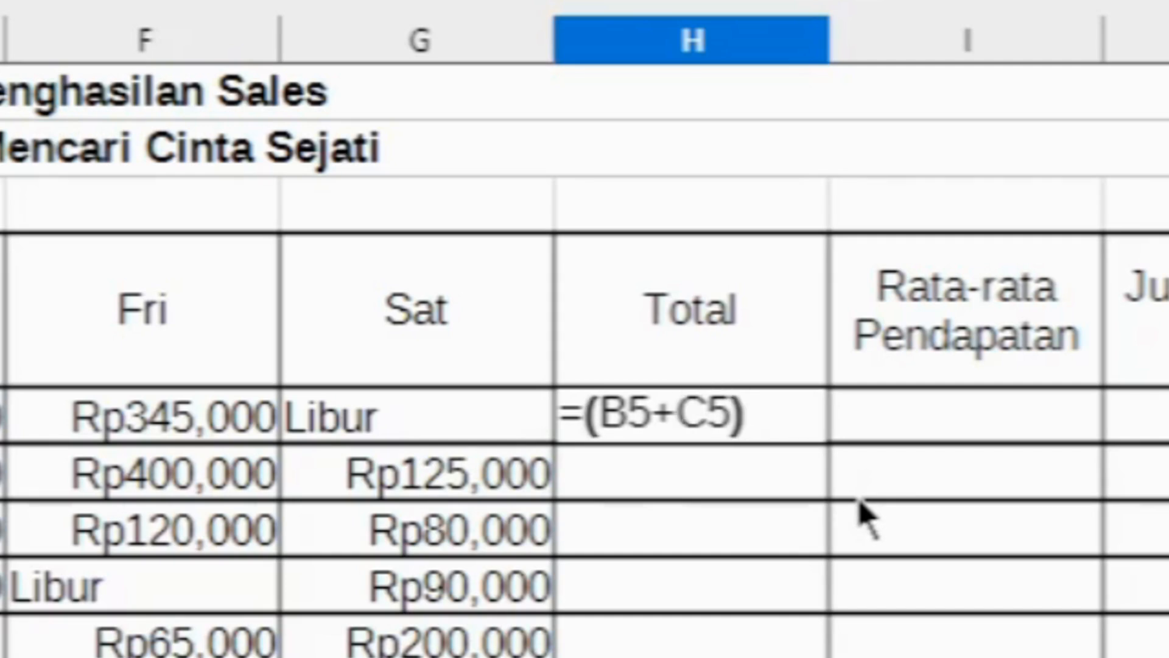
pyautogui.press('Return')
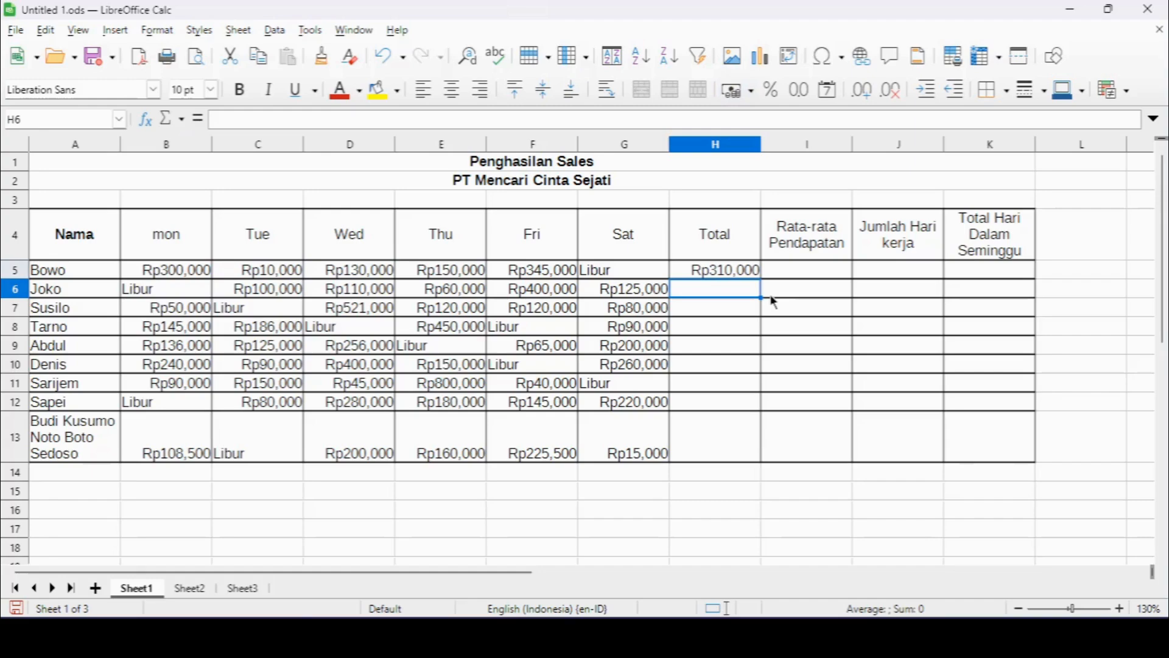
pyautogui.hotkey('ctrl', 'z')
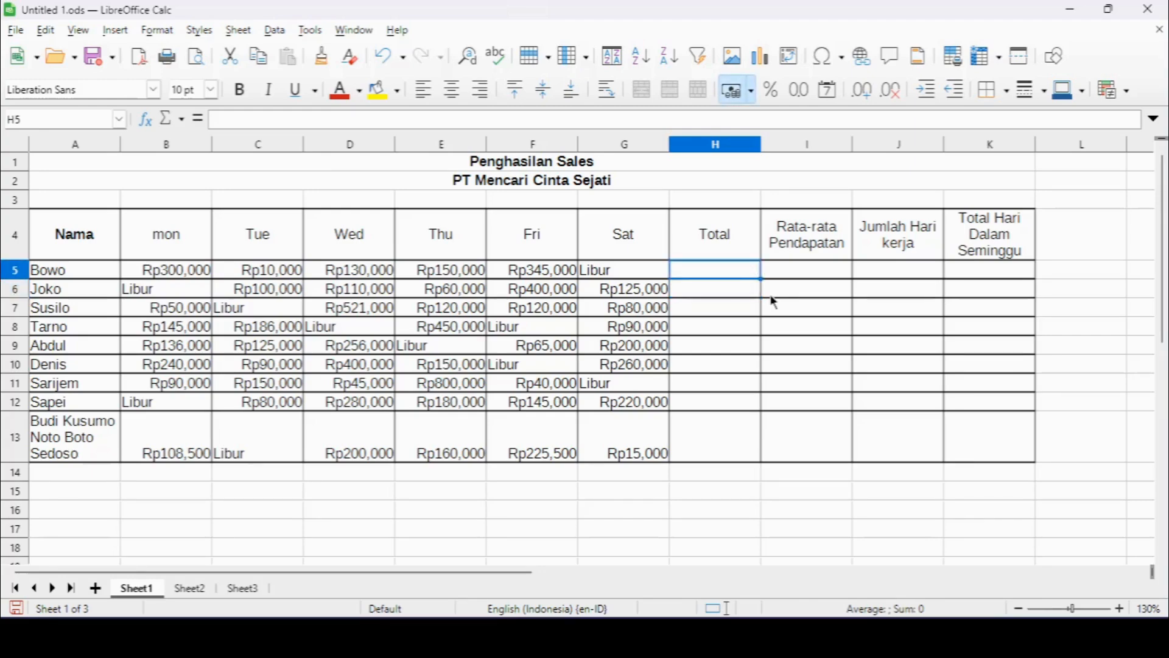
# Total the weekday figures with =SUM(B5:G5) in H5 and fill the formula down through H13.
pyautogui.write('=')
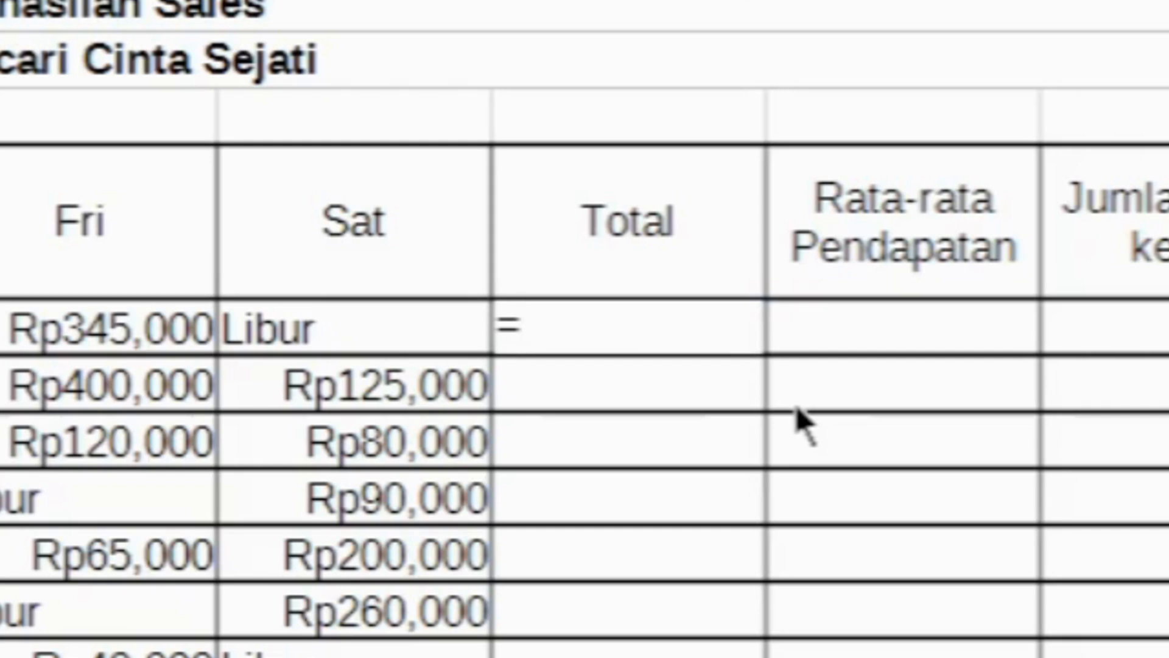
pyautogui.write('SU')
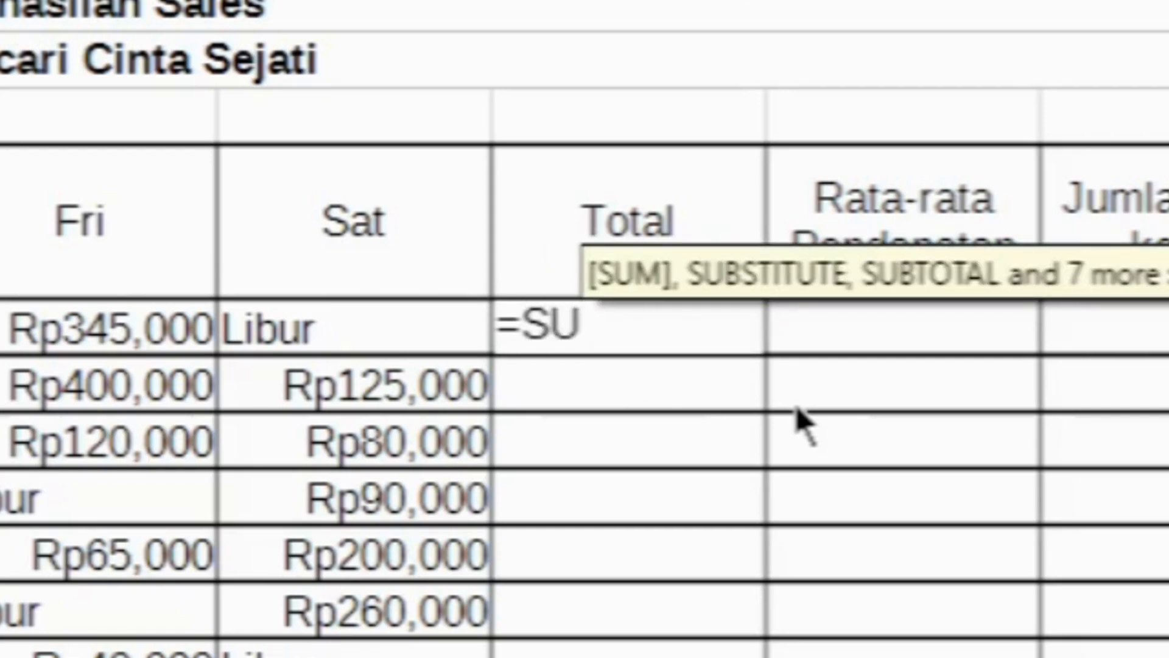
pyautogui.write('M(')
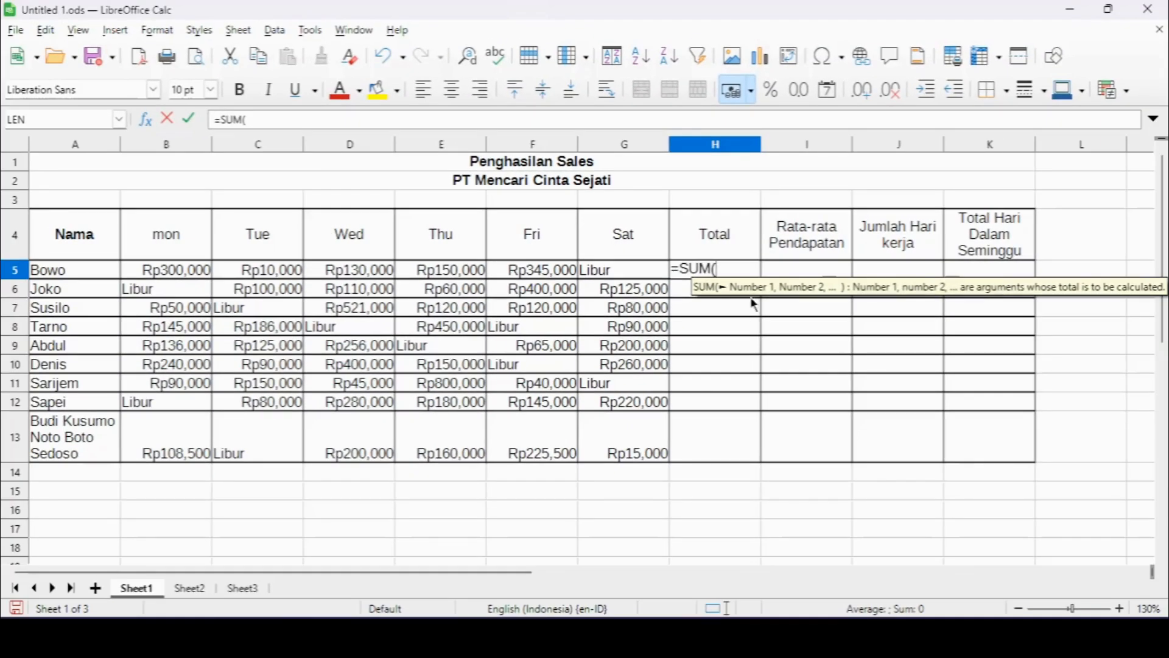
pyautogui.moveTo(203, 276); pyautogui.dragTo(635, 275)
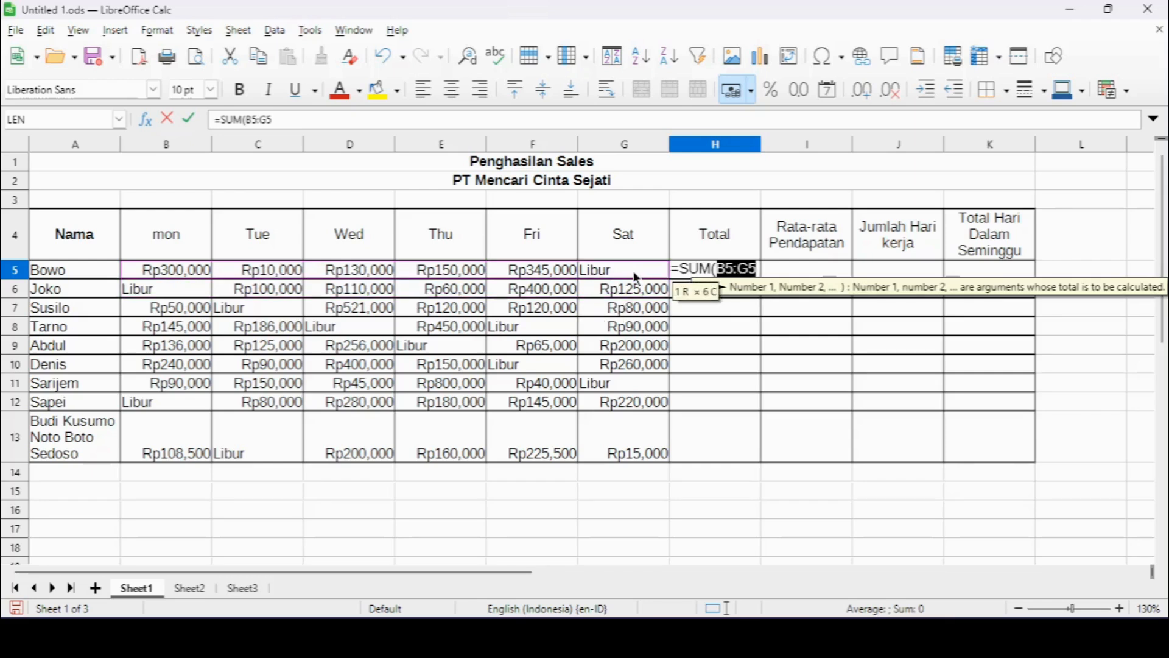
pyautogui.write(')')
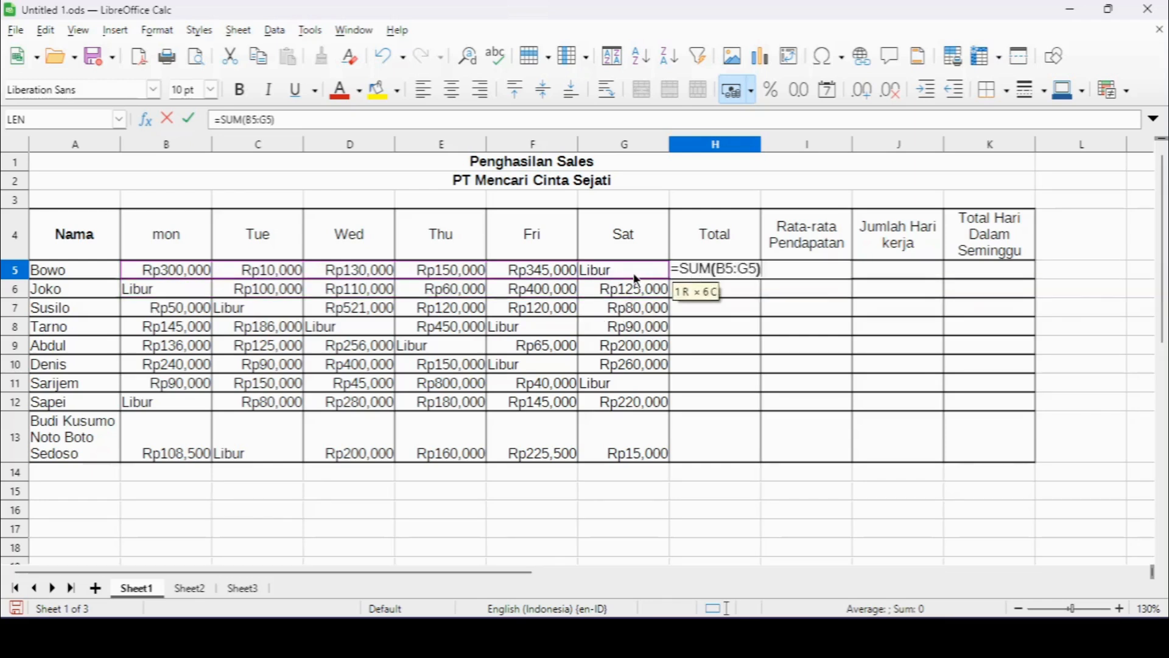
pyautogui.press('Return')
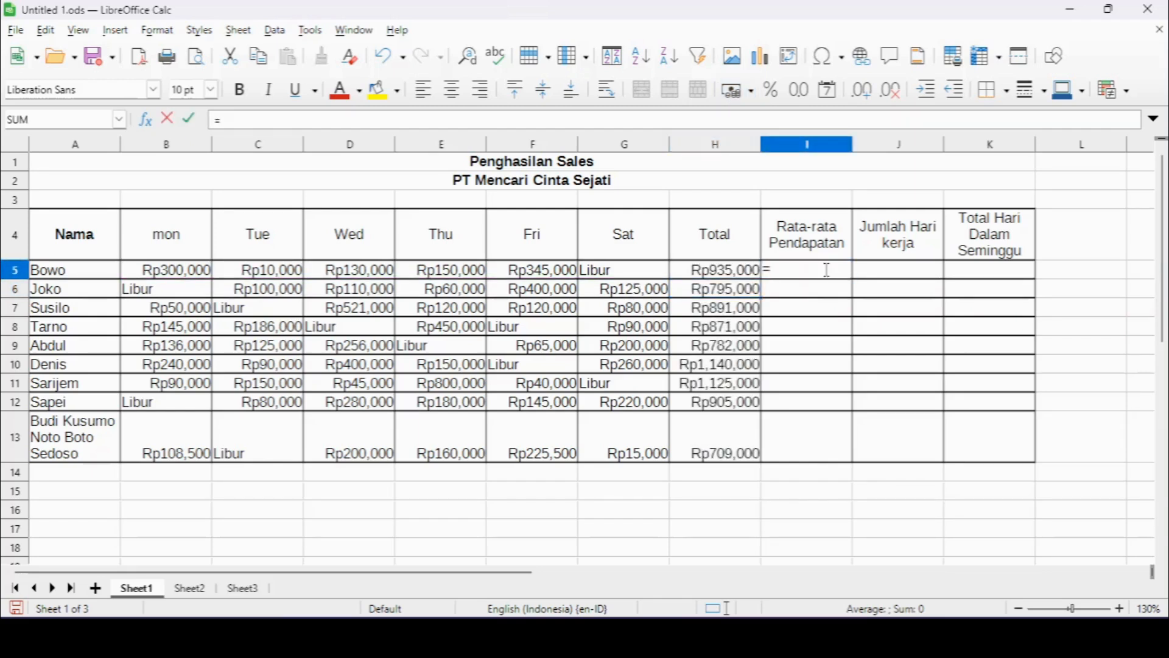
# Calculate the average income with =AVERAGE(B5:G5) in I5 and fill the formula down through I13.
pyautogui.write('av')
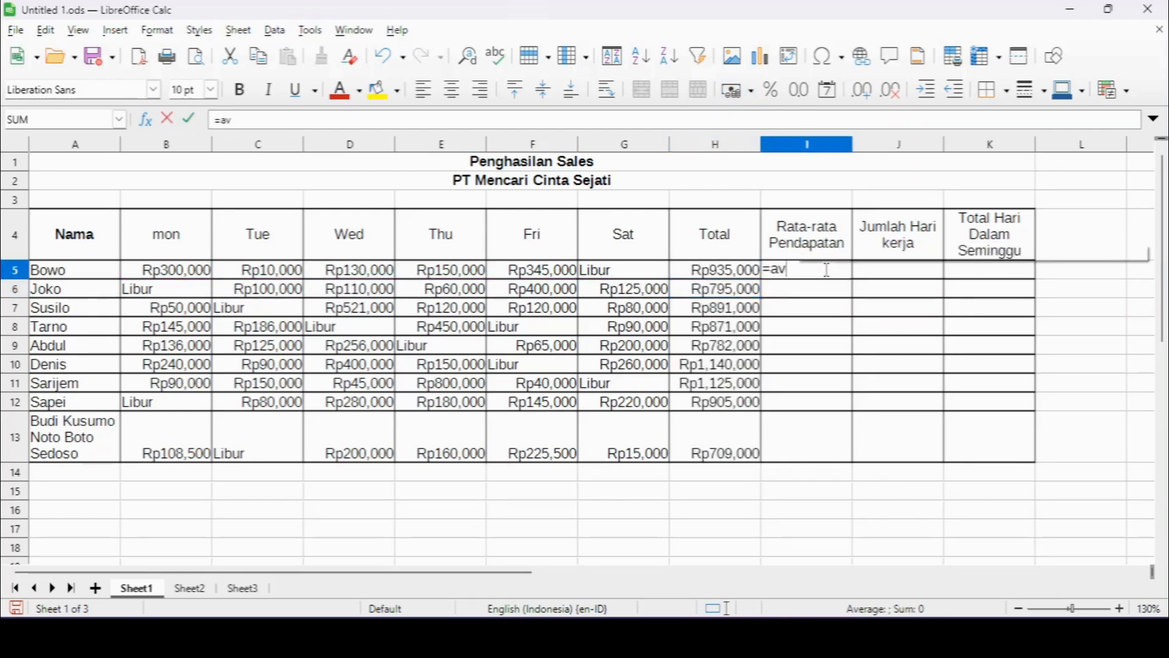
pyautogui.write('erage')
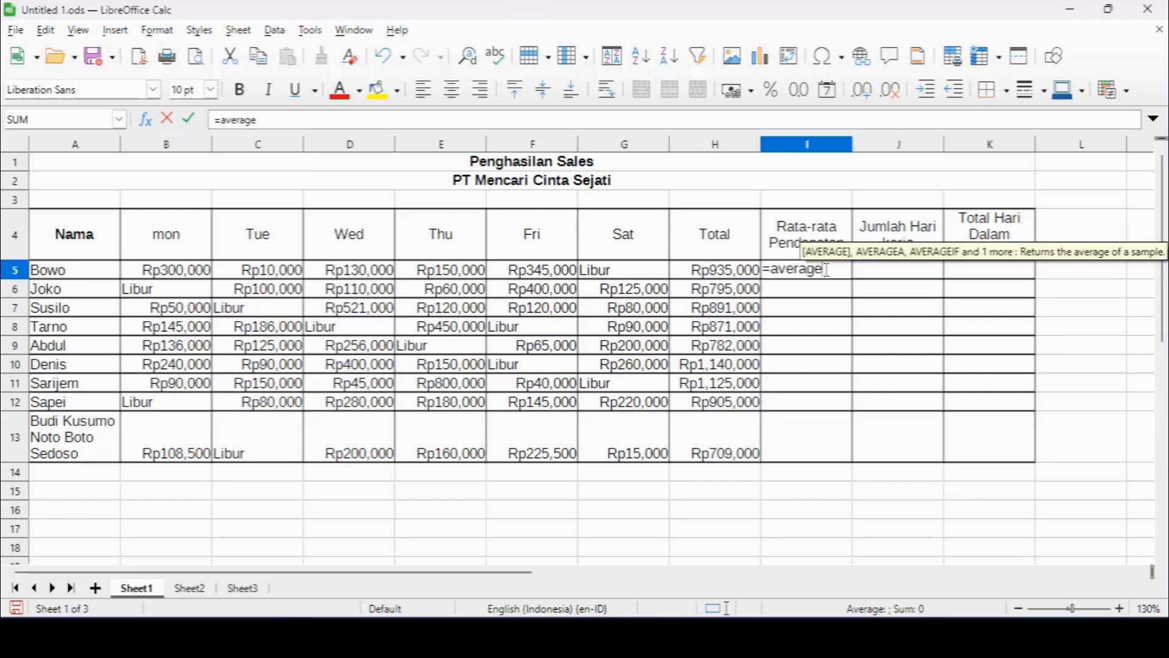
pyautogui.write('(')
pyautogui.moveTo(206, 274); pyautogui.dragTo(661, 281)
pyautogui.press('Return')
pyautogui.click(819, 274)
pyautogui.moveTo(853, 278); pyautogui.dragTo(850, 458)
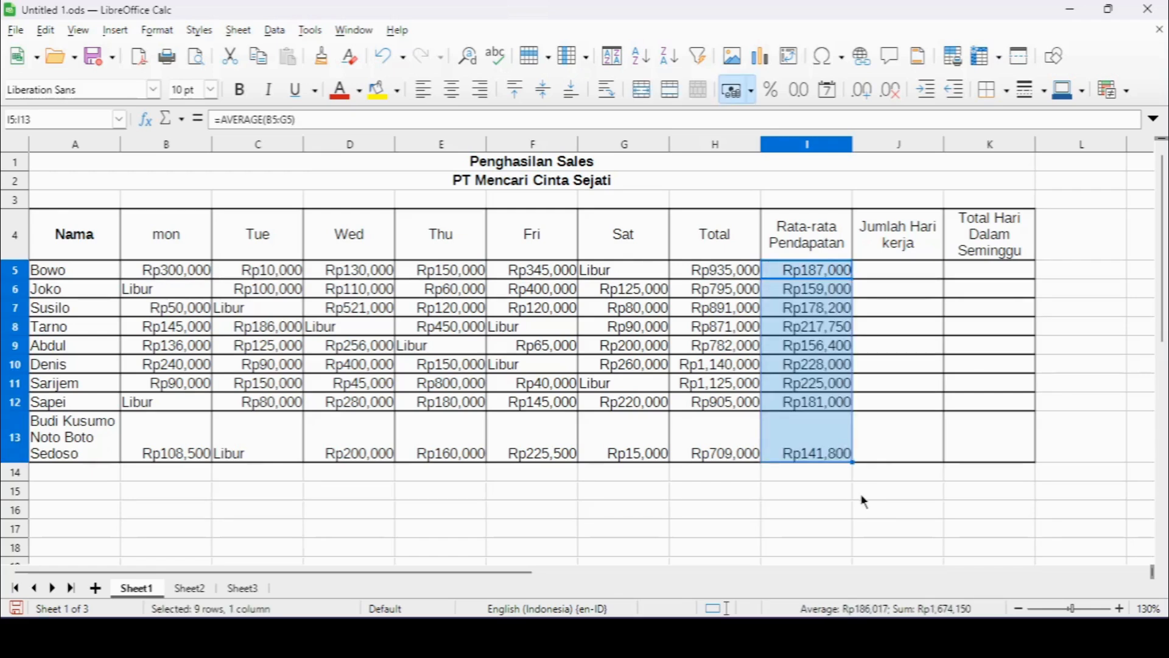
# Count the days worked with =COUNT(B5:G5) in J5 and fill the formula down through J13.
pyautogui.click(877, 268)
pyautogui.write('=count(')
pyautogui.moveTo(176, 271); pyautogui.dragTo(615, 281)
pyautogui.press('Return')
pyautogui.click(900, 270)
pyautogui.moveTo(944, 278); pyautogui.dragTo(938, 458)
pyautogui.click(1031, 480)
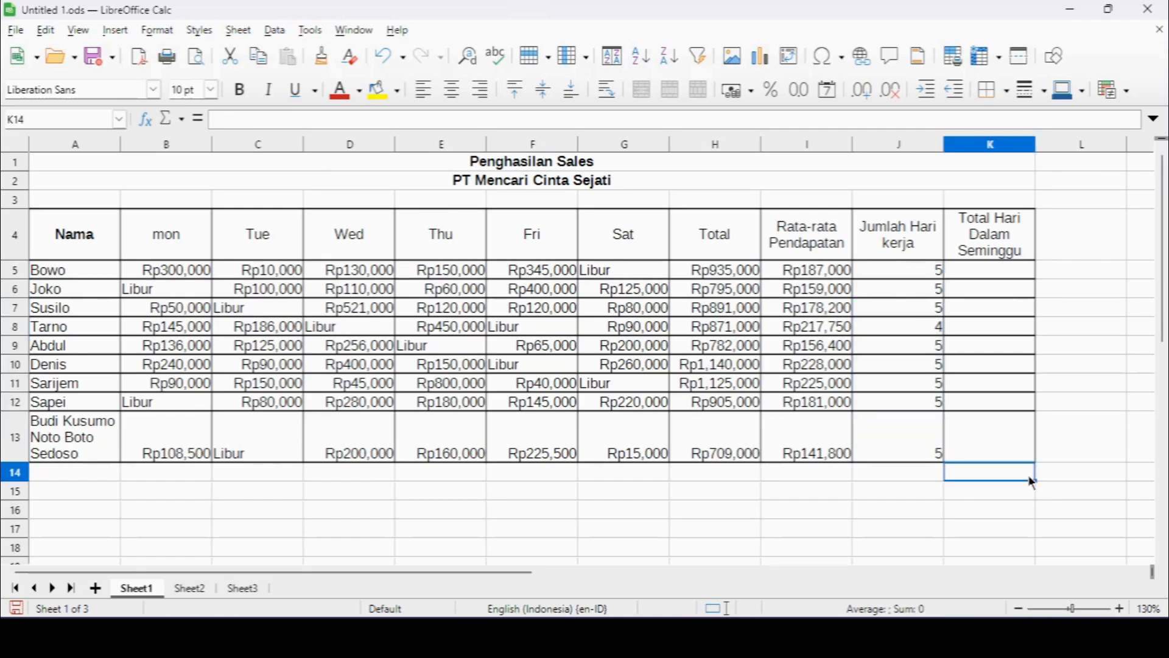
# Count all days in the week with =COUNTA(B5:G5) in K5 and fill the formula down through K13.
pyautogui.click(1021, 271)
pyautogui.write('=counta(')
pyautogui.moveTo(176, 271); pyautogui.dragTo(646, 275)
pyautogui.press('Return')
pyautogui.click(1005, 270)
pyautogui.moveTo(1036, 278); pyautogui.dragTo(1034, 456)
pyautogui.click(1036, 534)
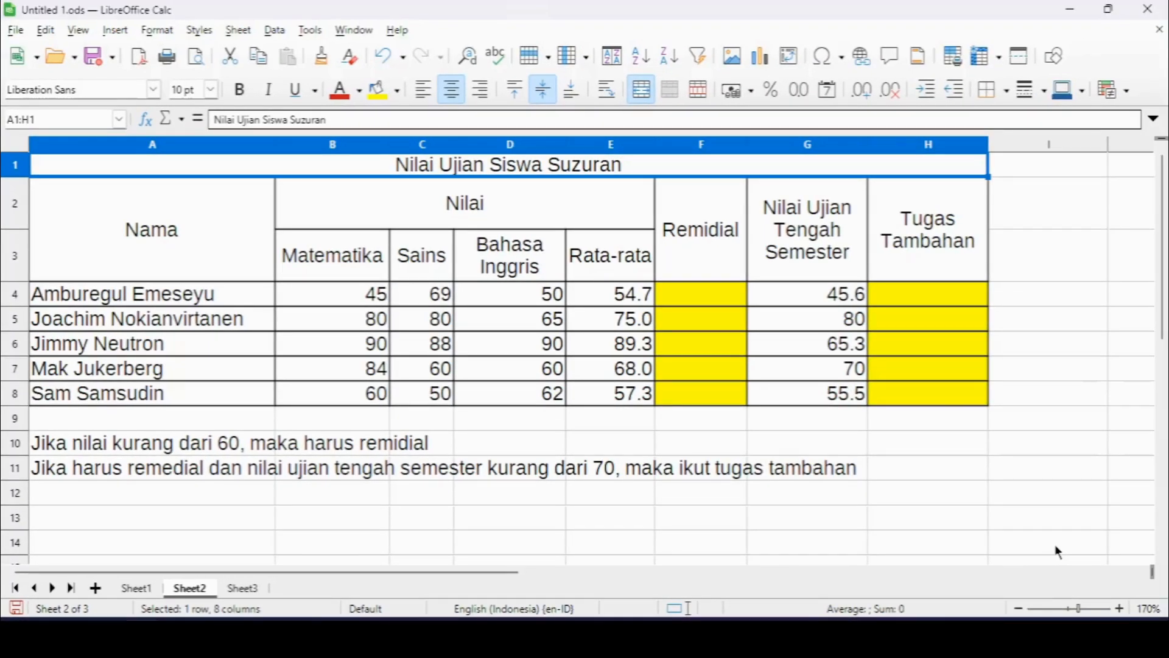
# Determine the Remidial status with =IF(E4<60,"Ikut Remidial","Tidak Remidial") in F4 and fill the formula down through F8.
pyautogui.click(681, 296)
pyautogui.write('=if(')
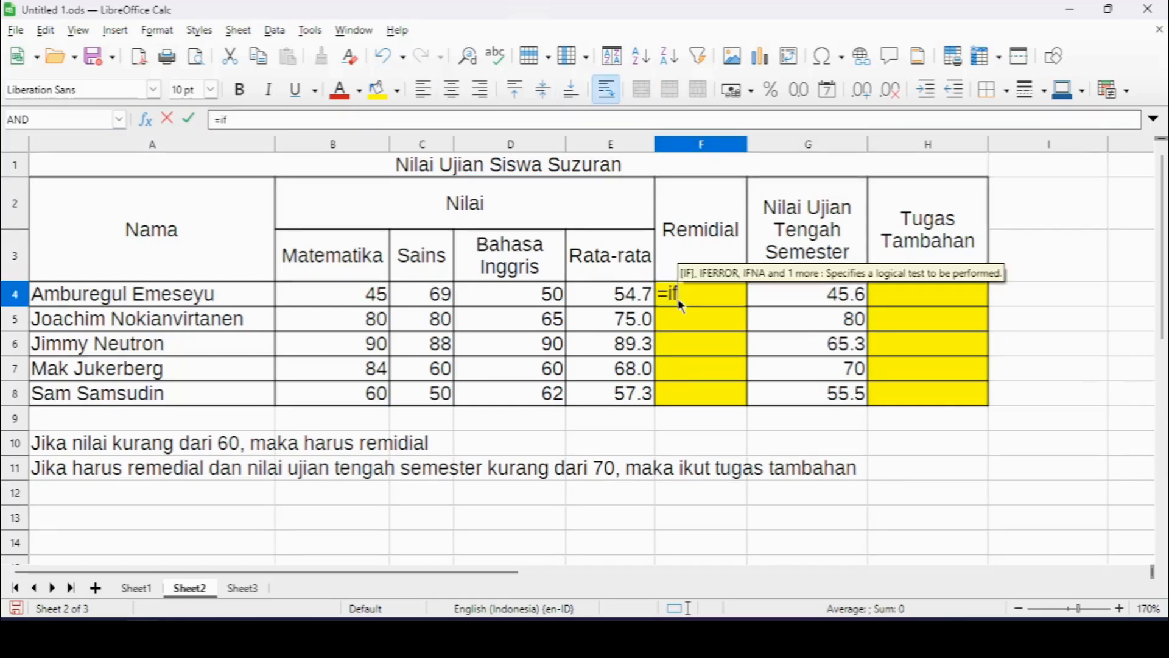
pyautogui.click(615, 299)
pyautogui.write('<60')
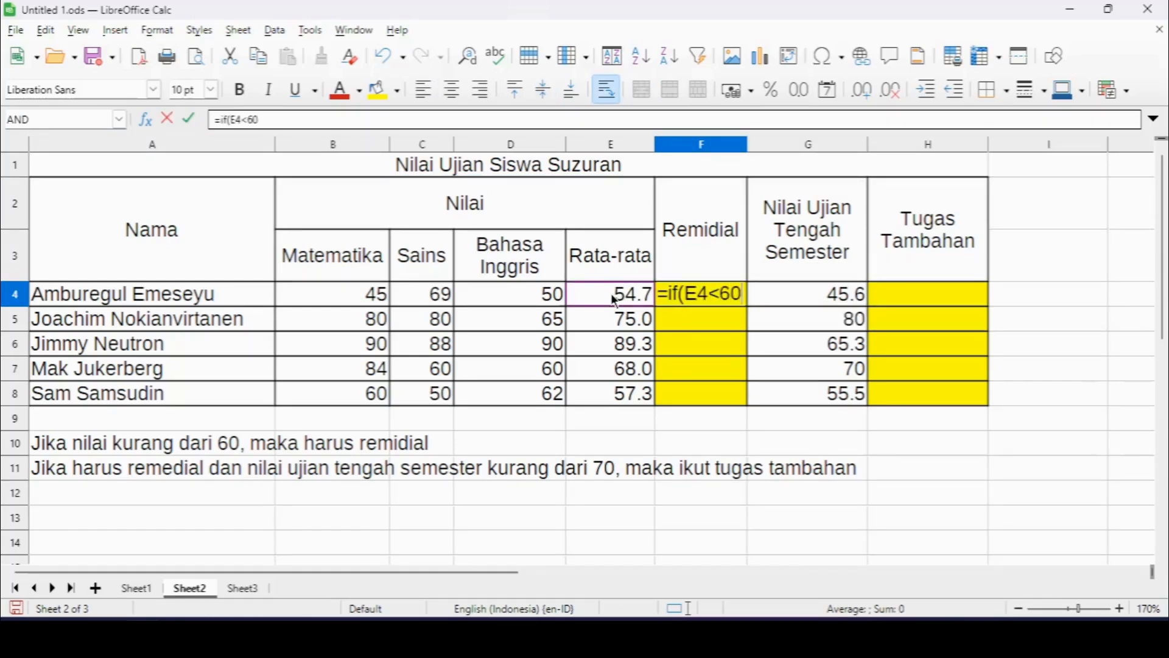
pyautogui.write(',')
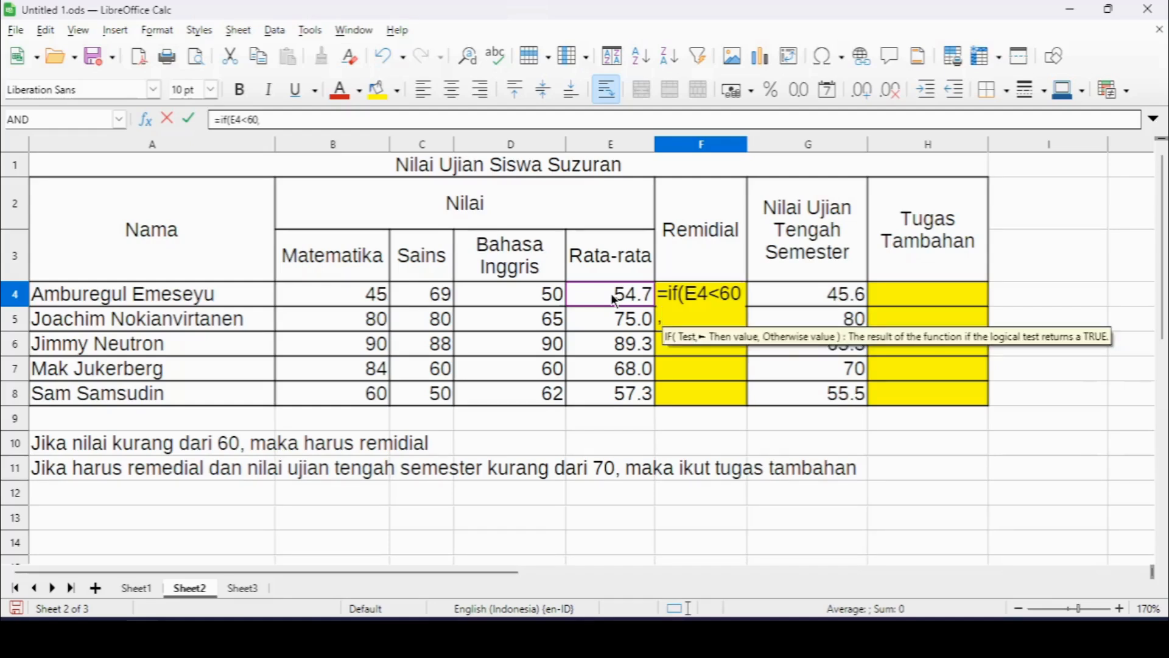
pyautogui.write('"Ikut Rem')
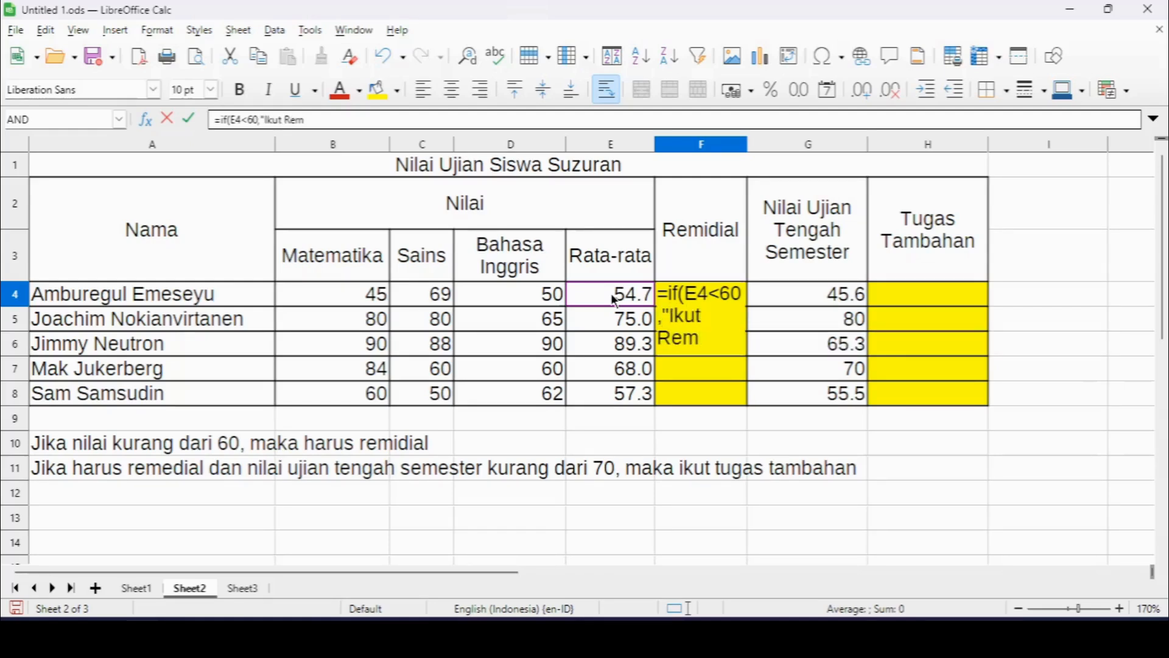
pyautogui.write('idial","Tidak Re')
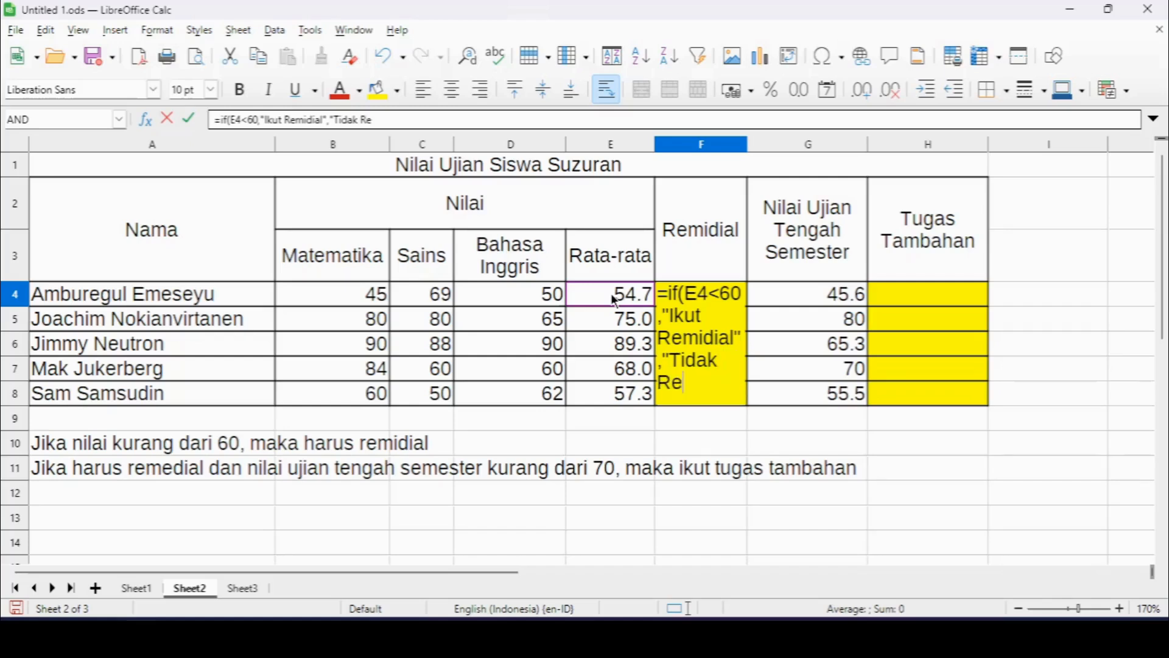
pyautogui.write('midial")')
pyautogui.press('Return')
pyautogui.click(744, 323)
pyautogui.moveTo(748, 326); pyautogui.dragTo(748, 423)
pyautogui.click(1021, 435)
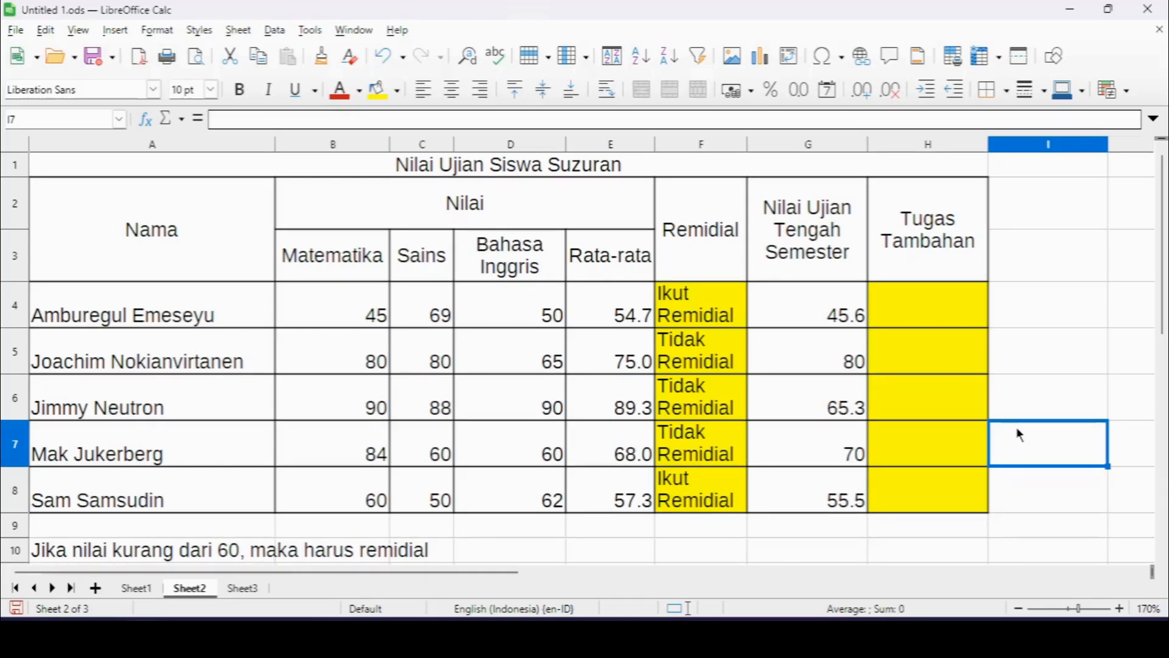
# Test the Tugas Tambahan condition with =AND(F4="Ikut Remidial",G4<60) in H4 and fill the formula down through H8.
pyautogui.click(947, 301)
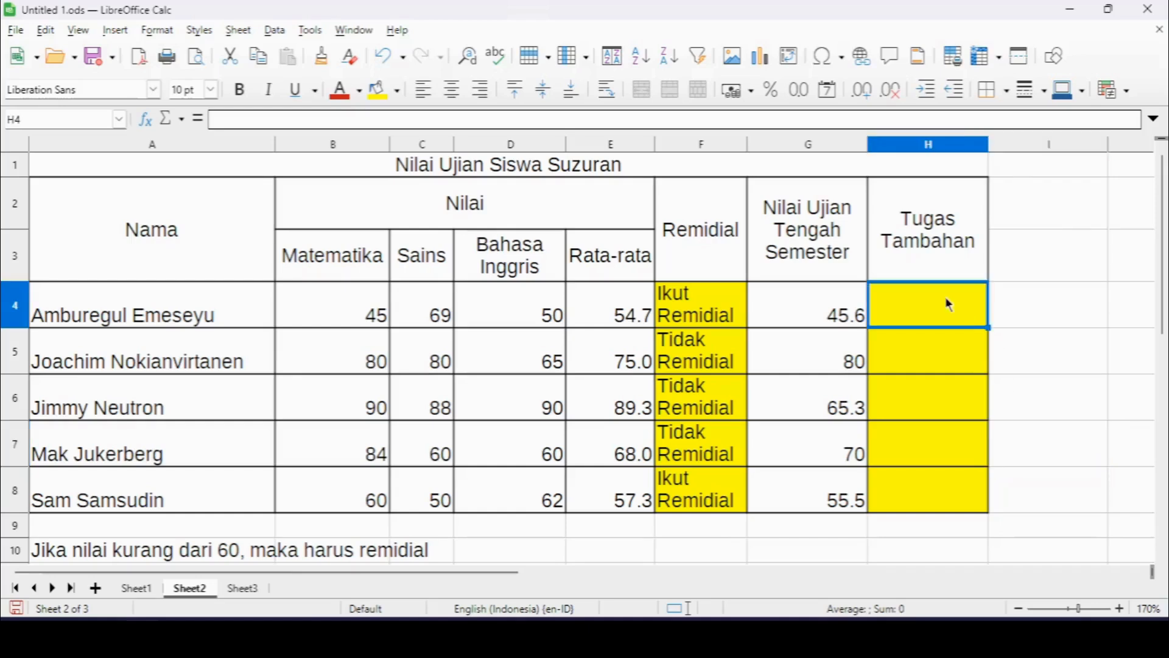
pyautogui.write('=and(')
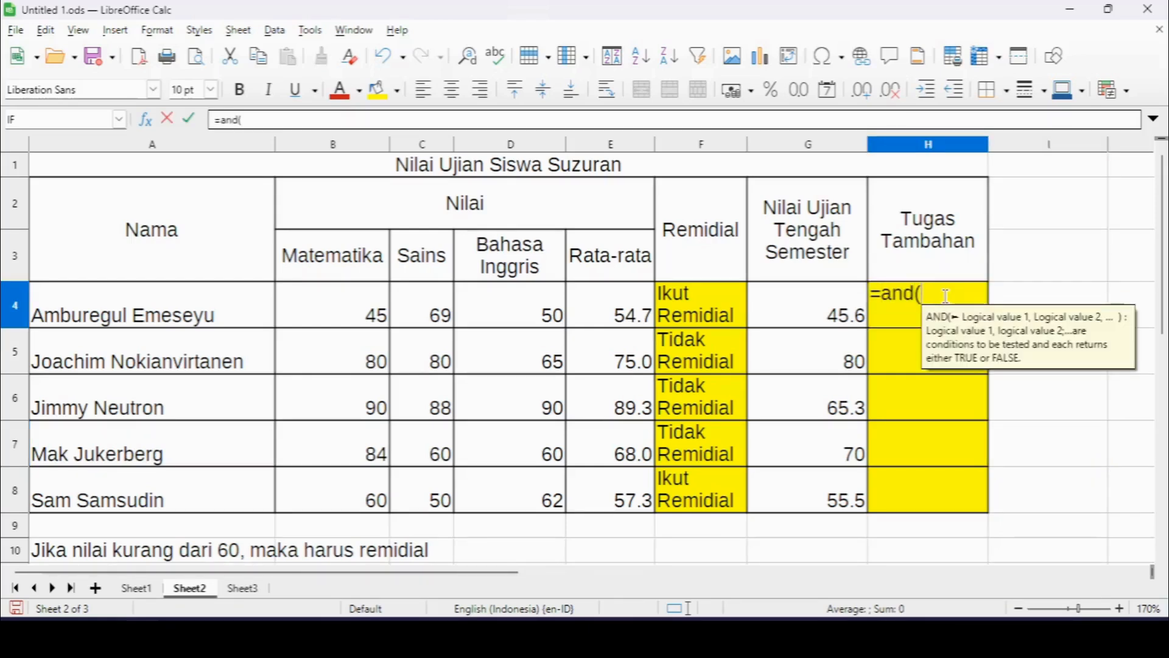
pyautogui.click(737, 328)
pyautogui.write('="Ikut Remidi')
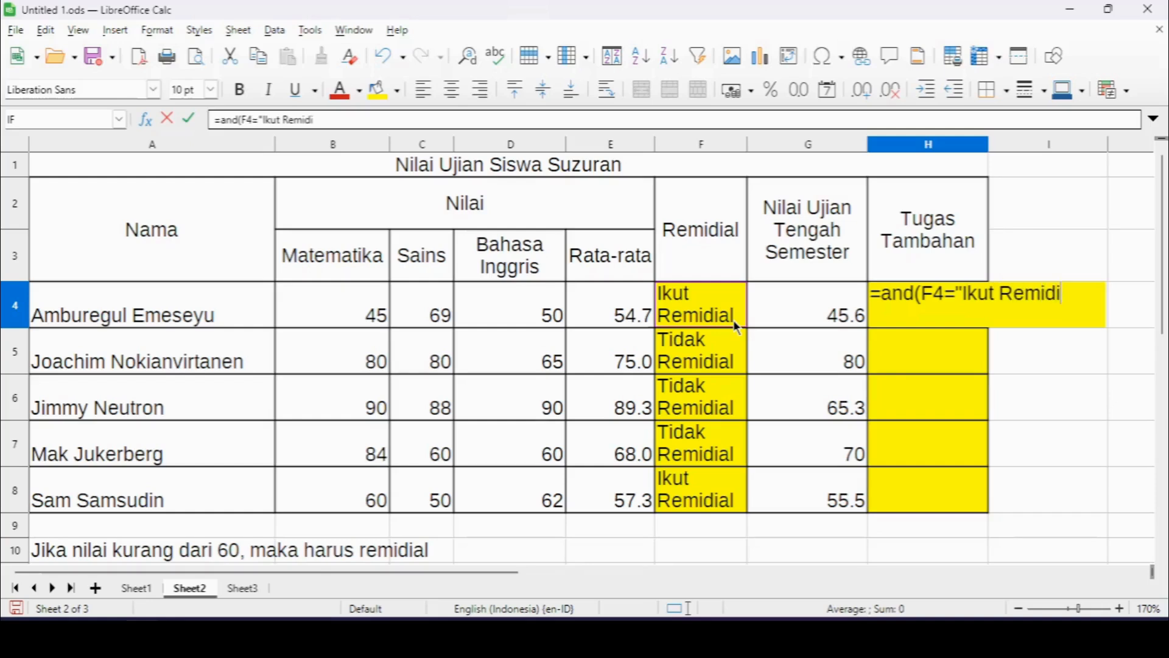
pyautogui.write('al",')
pyautogui.click(780, 317)
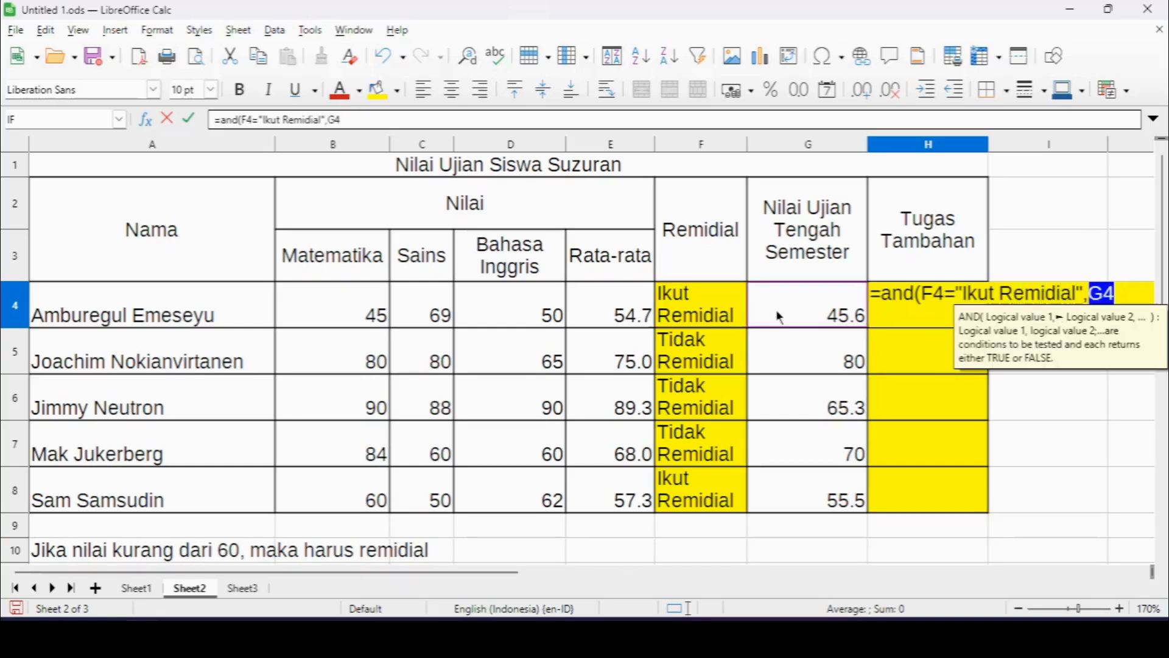
pyautogui.write('<60)')
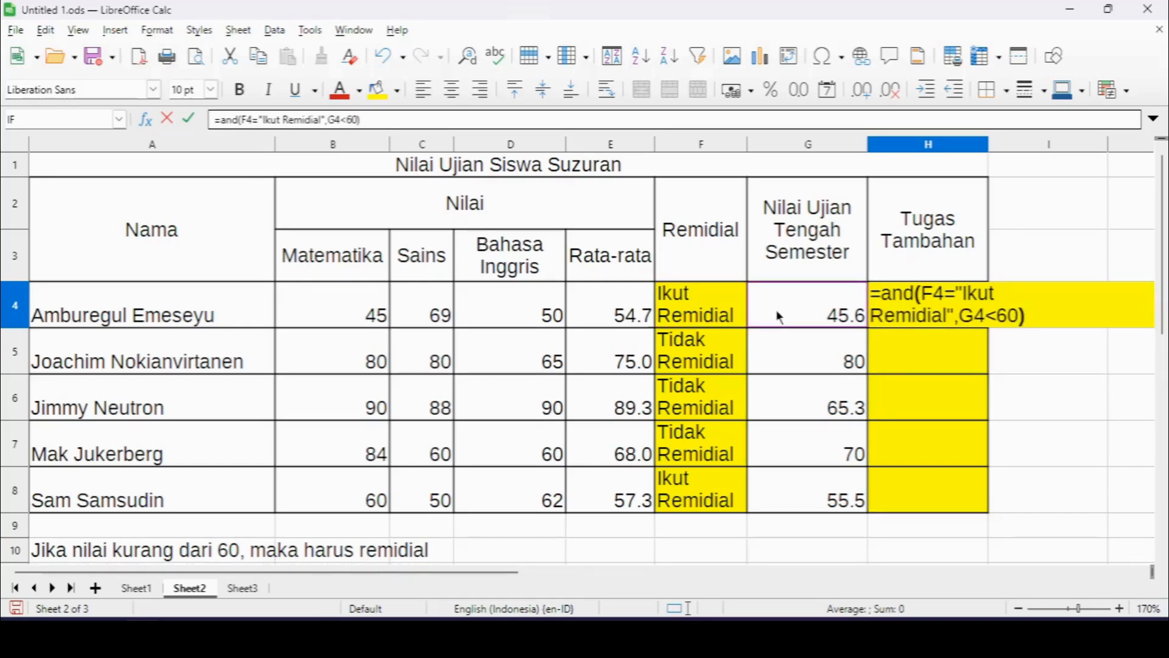
pyautogui.press('Return')
pyautogui.click(950, 314)
pyautogui.moveTo(988, 328); pyautogui.dragTo(981, 493)
pyautogui.click(1121, 484)
pyautogui.scroll(1, 658, 553)
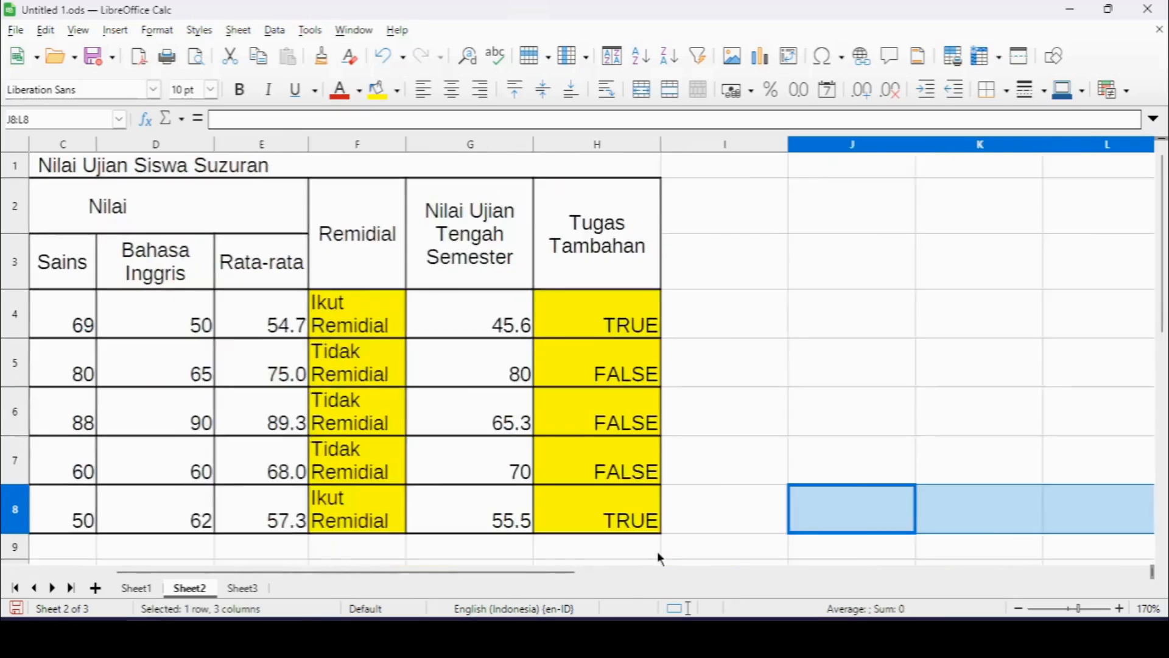
pyautogui.scroll(-1, 658, 553)
pyautogui.click(658, 553)
pyautogui.press('Left')
pyautogui.press('Left')
pyautogui.press('Left')
pyautogui.press('Left')
pyautogui.press('Left')
pyautogui.press('Left')
pyautogui.press('Left')
pyautogui.press('Up')
pyautogui.press('Up')
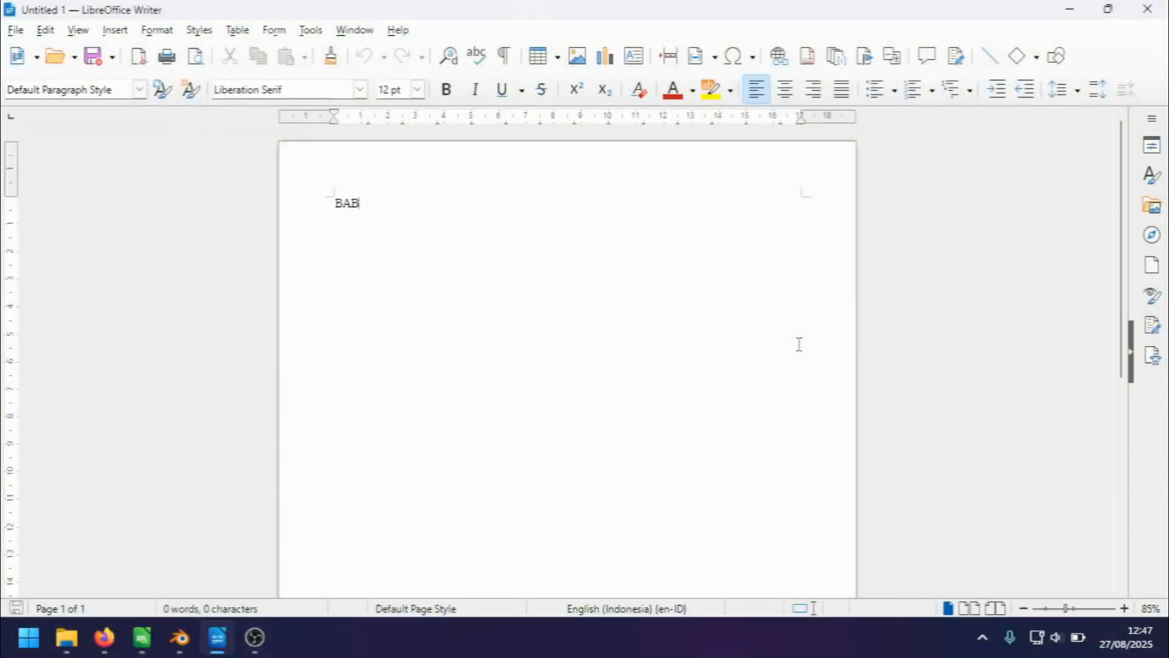
pyautogui.write('IPENDAHULUAN')
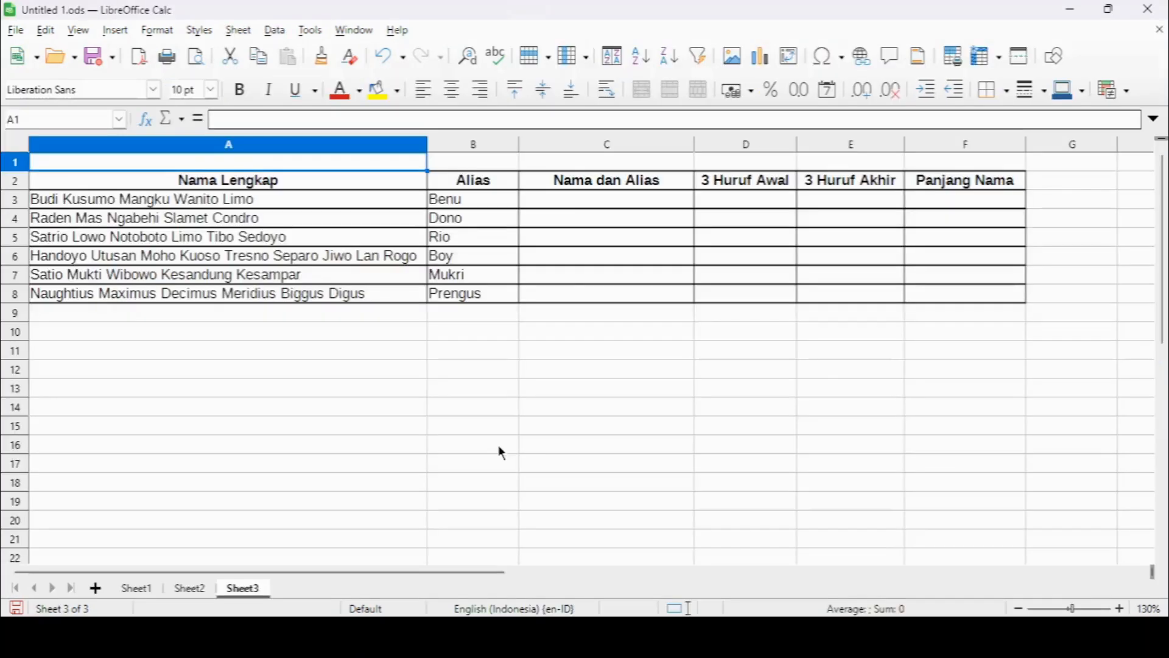
# Combine the full name and alias in C3 on Sheet3 with =CONCATENATE(A3," alias ",B3).
pyautogui.click(541, 207)
pyautogui.write('=co')
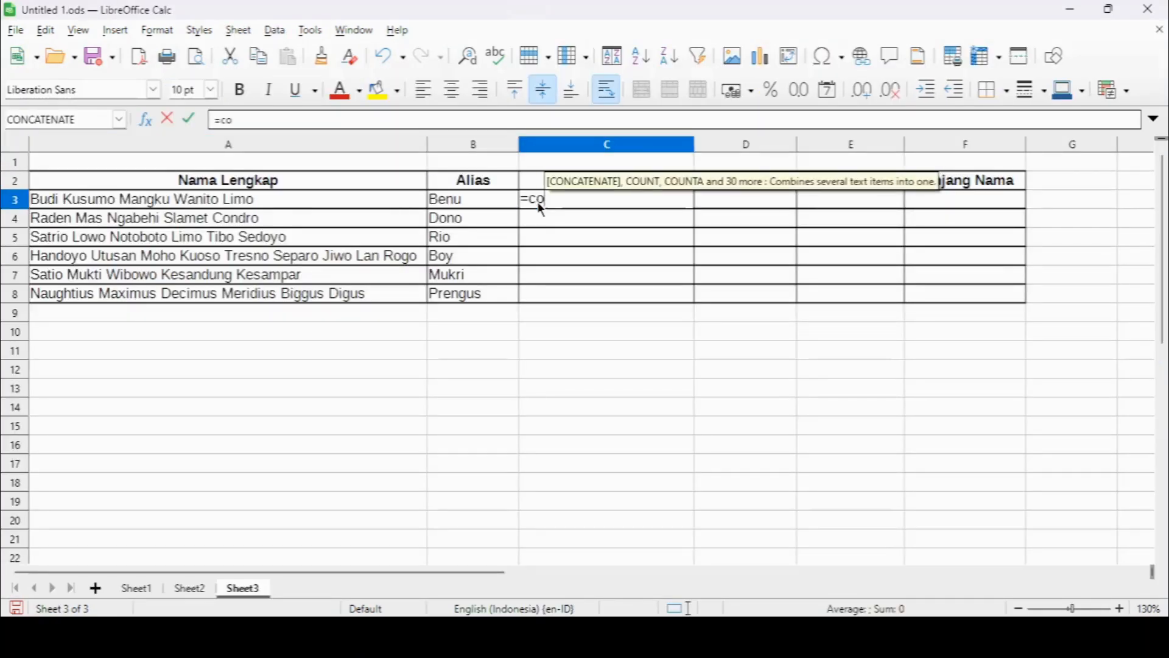
pyautogui.write('ncatenate')
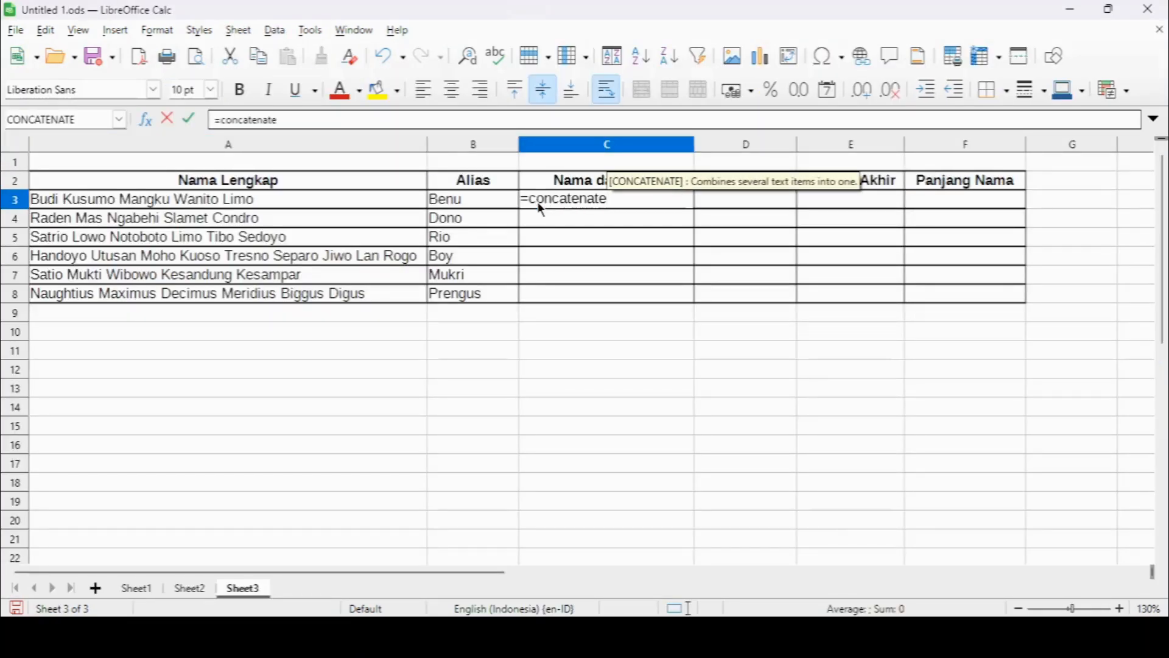
pyautogui.write(')')
pyautogui.click(360, 208)
pyautogui.write(',')
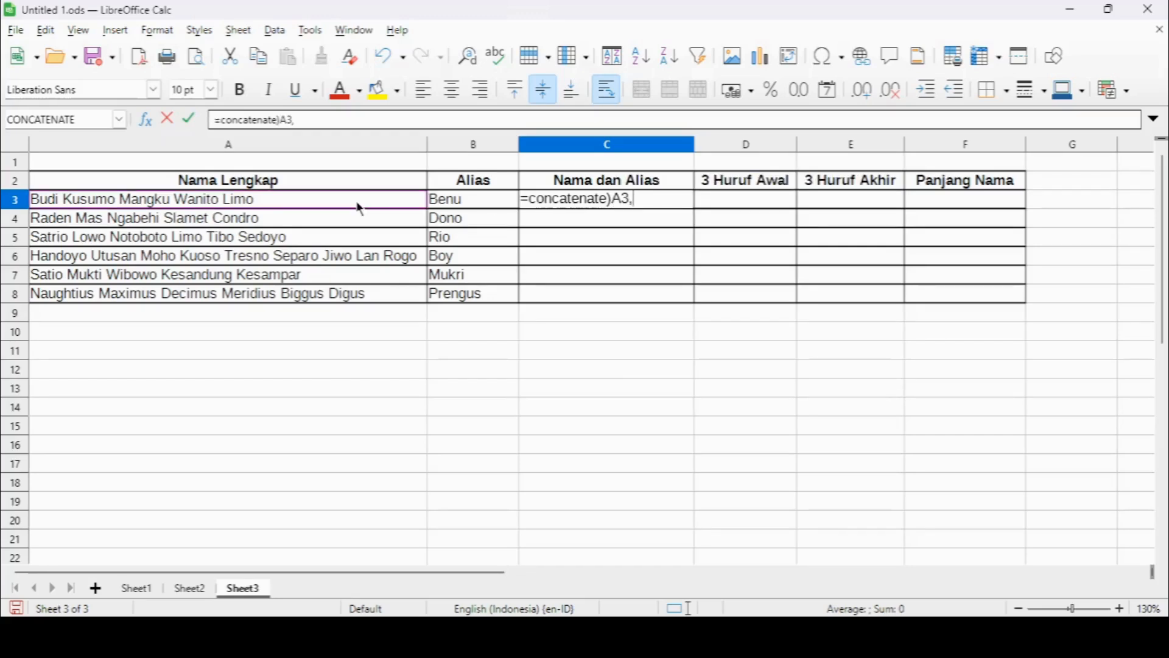
pyautogui.write('" alias ",')
pyautogui.click(441, 205)
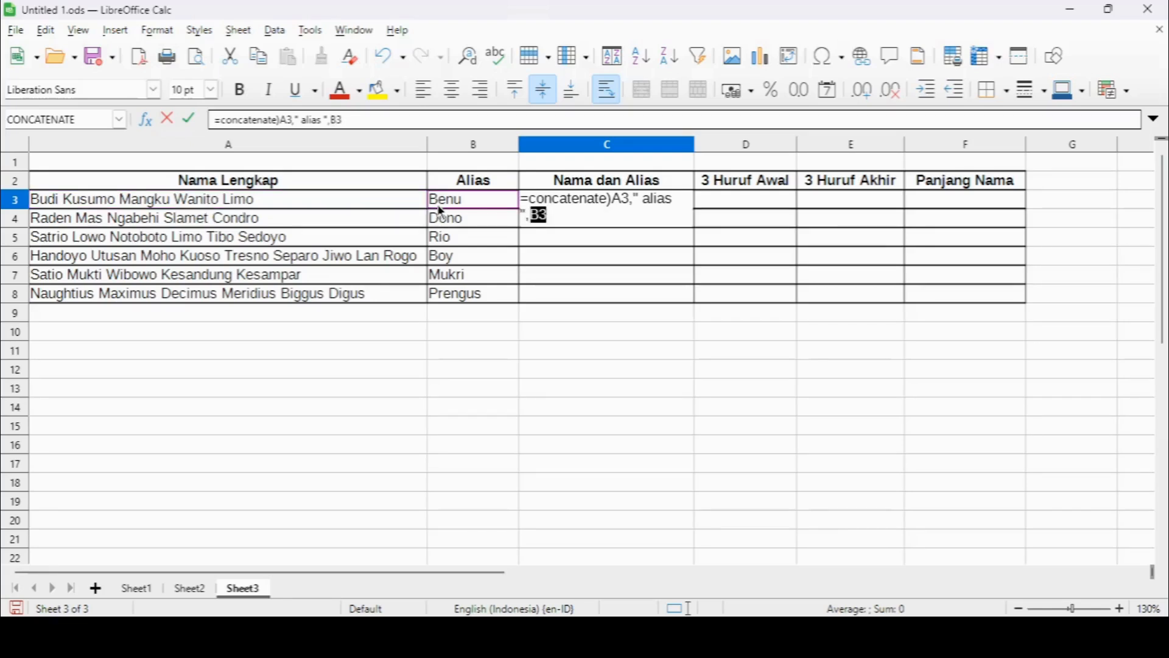
pyautogui.click(612, 200)
pyautogui.press('BackSpace')
pyautogui.write('(')
pyautogui.press('End')
pyautogui.press('Return')
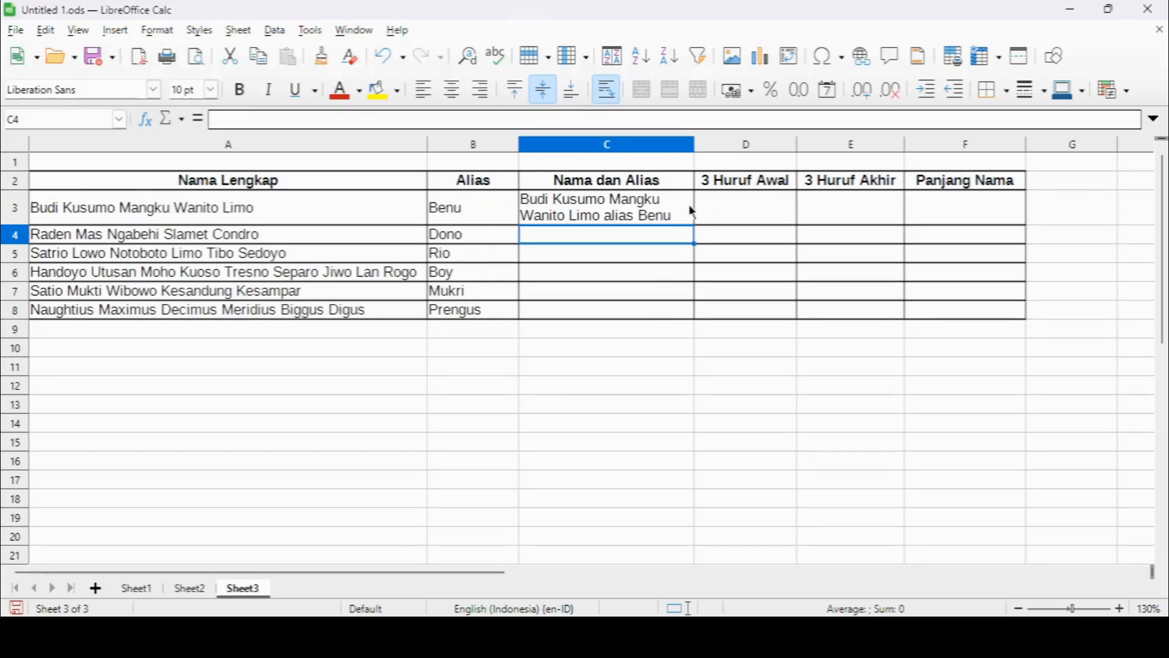
# Fill the Nama dan Alias formula from C3 down through C8.
pyautogui.click(680, 218)
pyautogui.moveTo(694, 226); pyautogui.dragTo(697, 312)
pyautogui.click(911, 503)
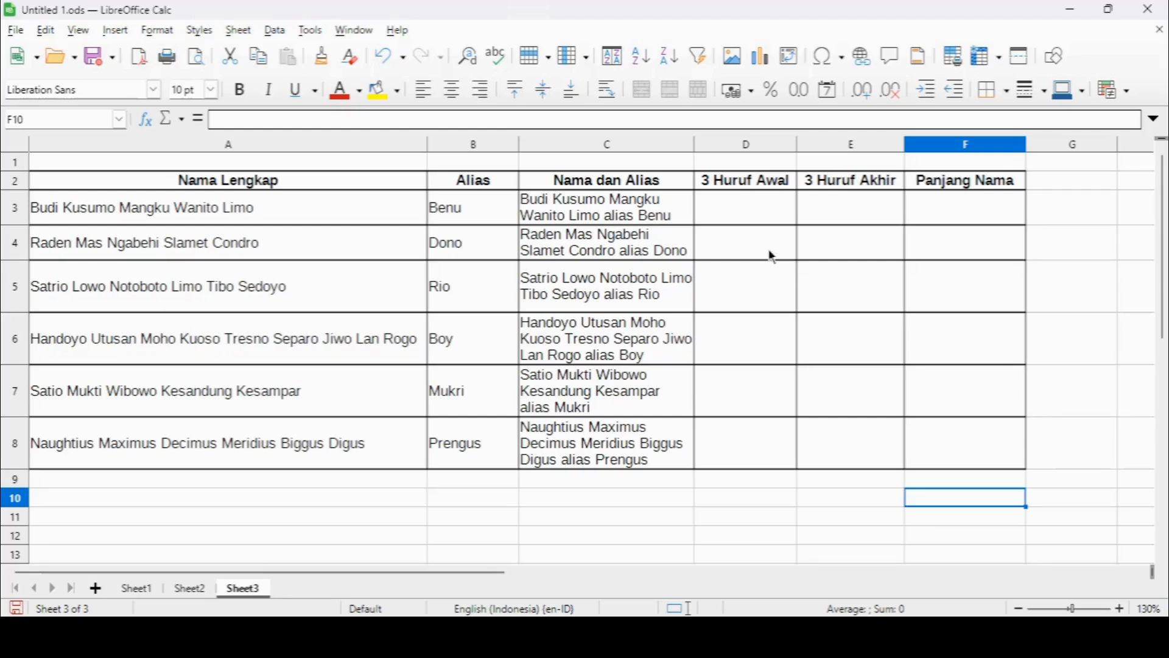
# Extract the first three letters of the full name with =LEFT(A3,3) in D3 and fill the formula down through D8.
pyautogui.click(755, 216)
pyautogui.write('=')
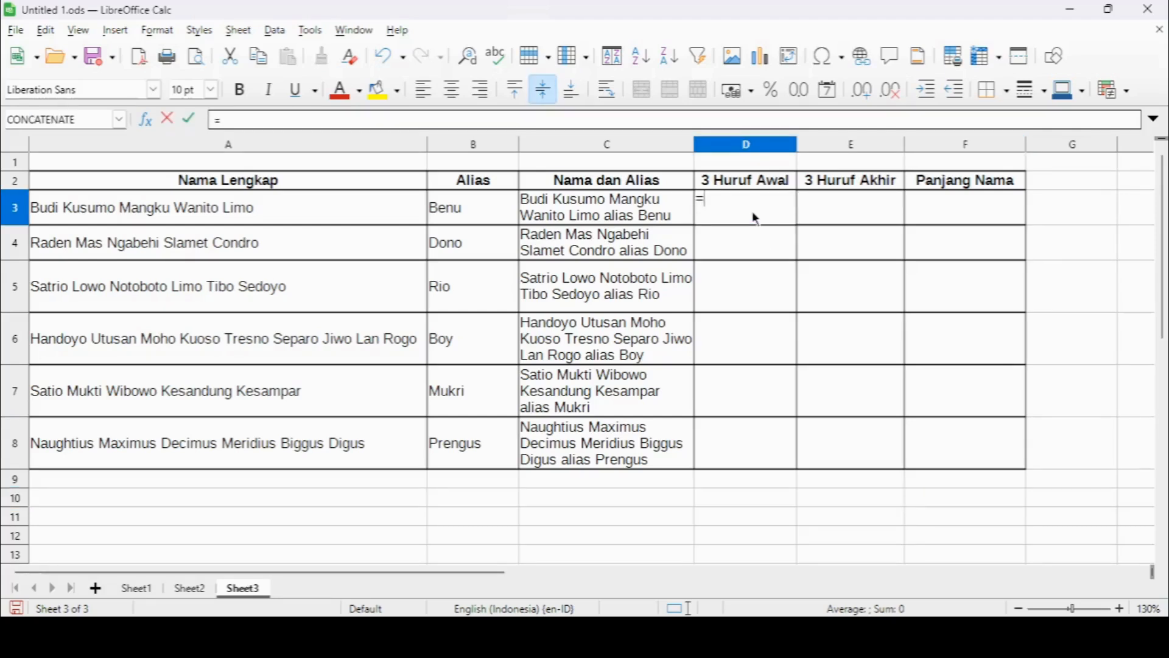
pyautogui.write('le')
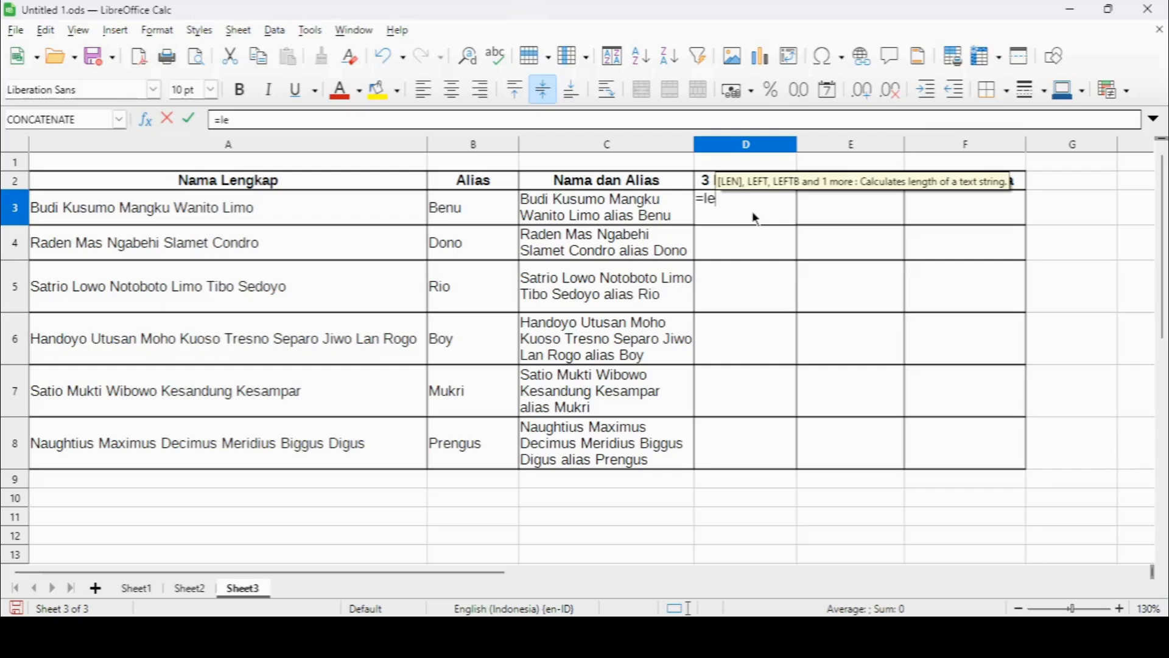
pyautogui.write('ft(')
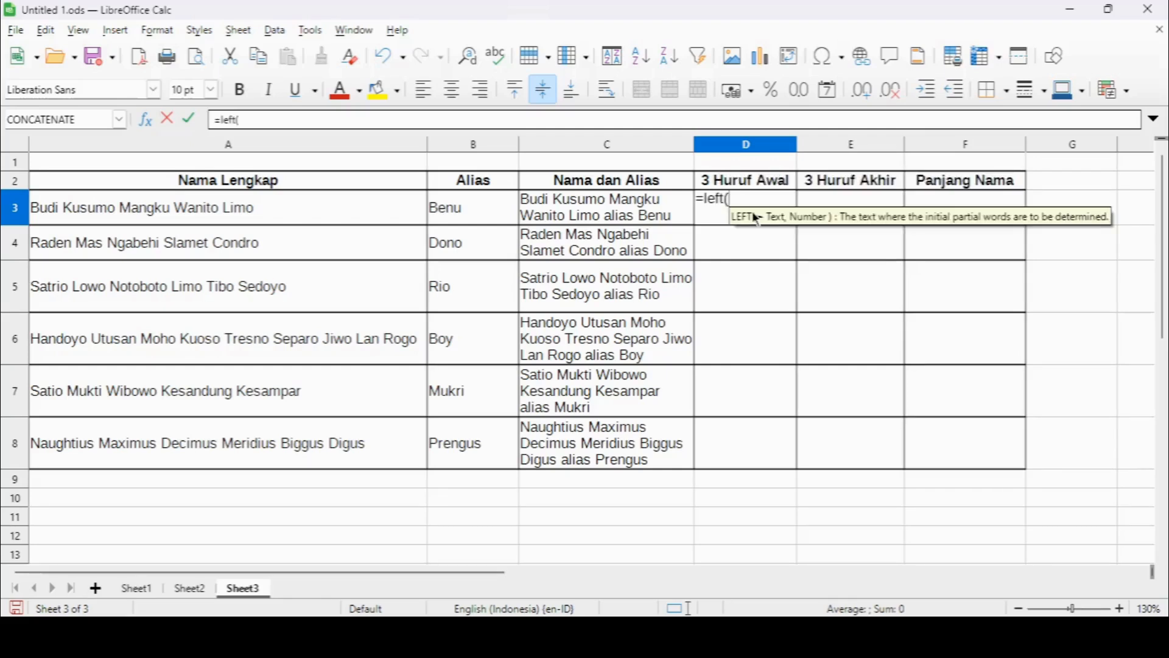
pyautogui.click(276, 212)
pyautogui.write(')')
pyautogui.press('BackSpace')
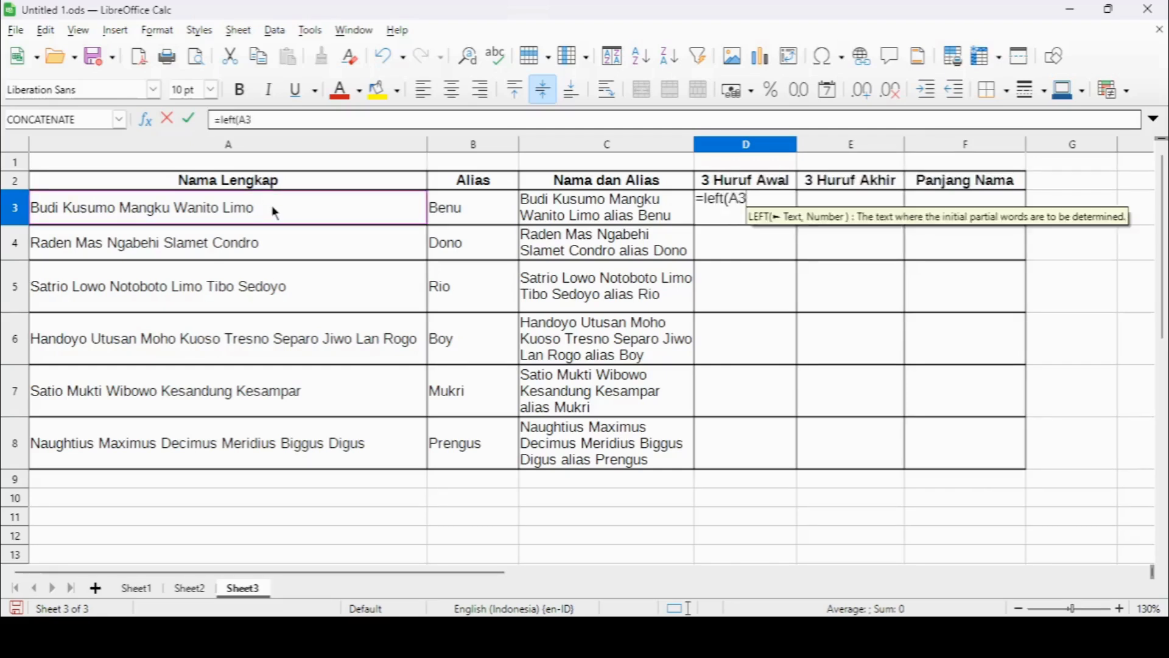
pyautogui.write(',3)')
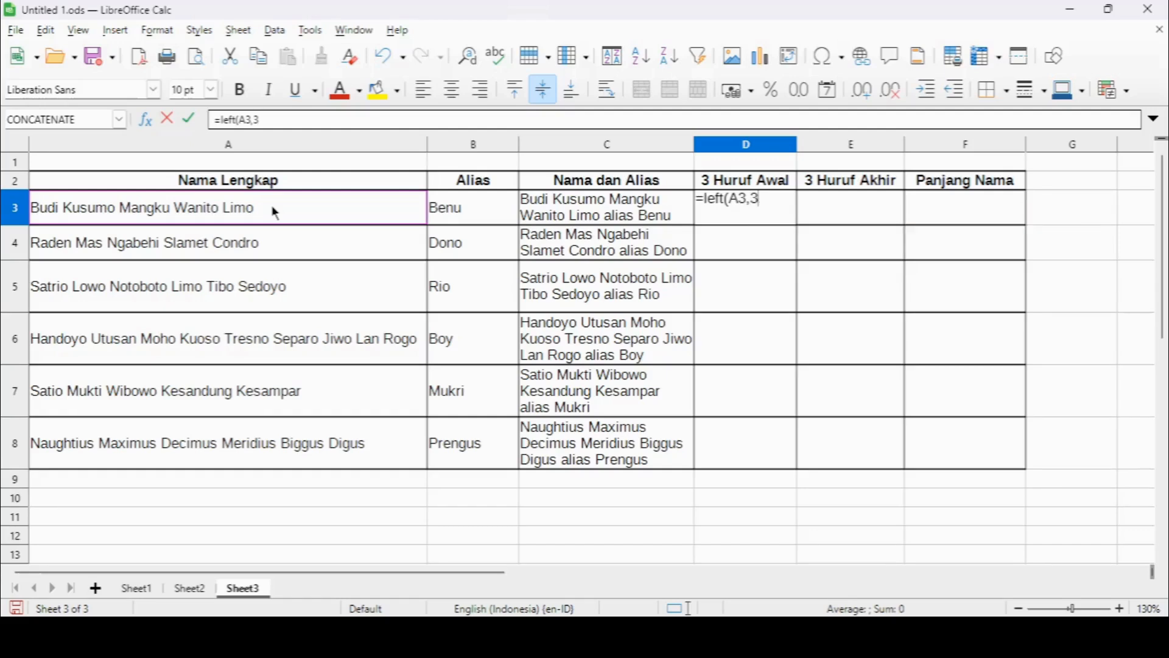
pyautogui.press('Return')
pyautogui.click(734, 219)
pyautogui.moveTo(798, 225); pyautogui.dragTo(772, 458)
# Extract the last three letters of the full name with =RIGHT(A3,3) in E3 and fill the formula down through E8.
pyautogui.click(858, 217)
pyautogui.write('=right')
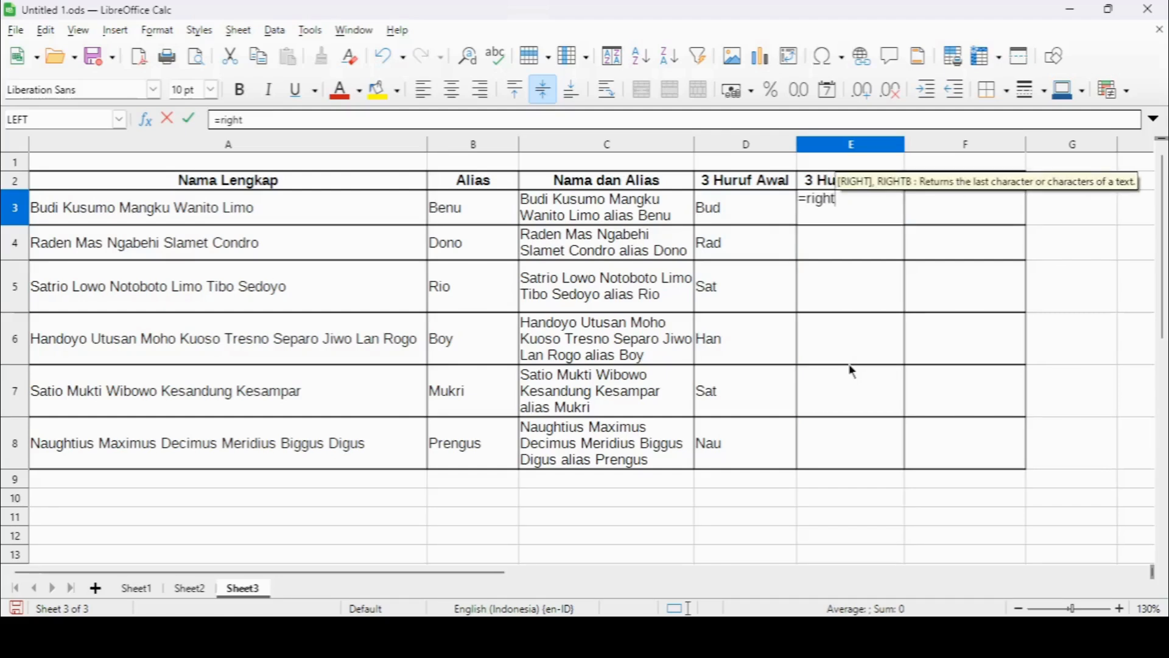
pyautogui.write('(')
pyautogui.click(379, 223)
pyautogui.write(',3)')
pyautogui.press('Return')
pyautogui.click(886, 223)
pyautogui.moveTo(905, 225); pyautogui.dragTo(877, 466)
pyautogui.click(958, 516)
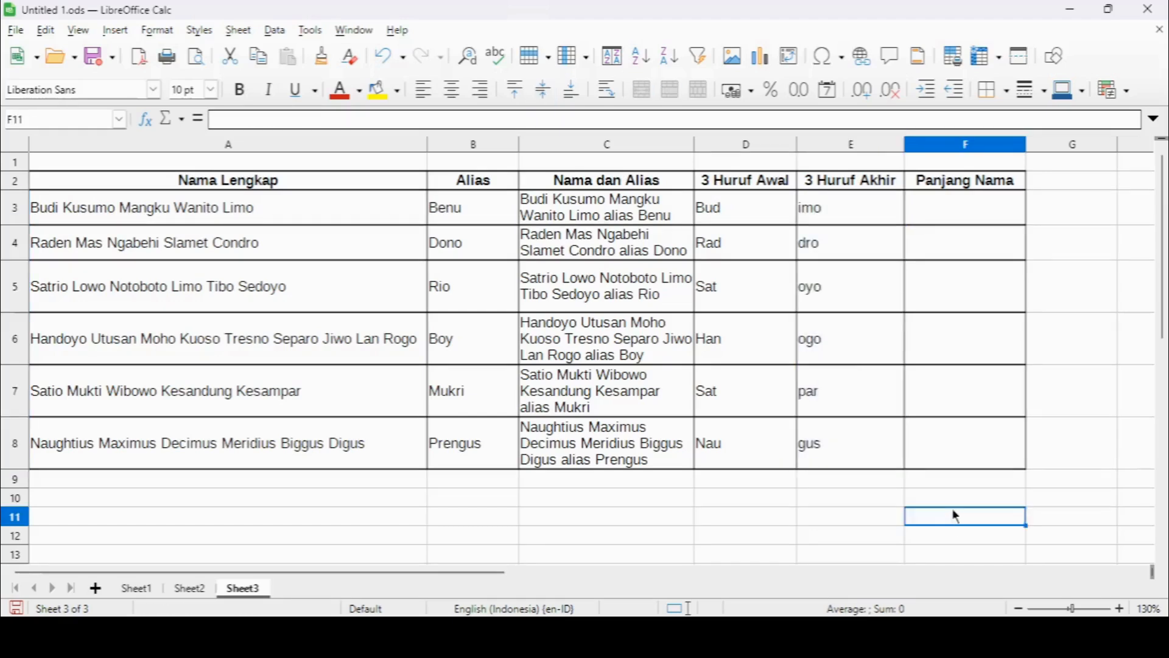
# Calculate the full name's length with =LEN(A3) in F3 and fill the formula down through F8.
pyautogui.click(970, 221)
pyautogui.write('=')
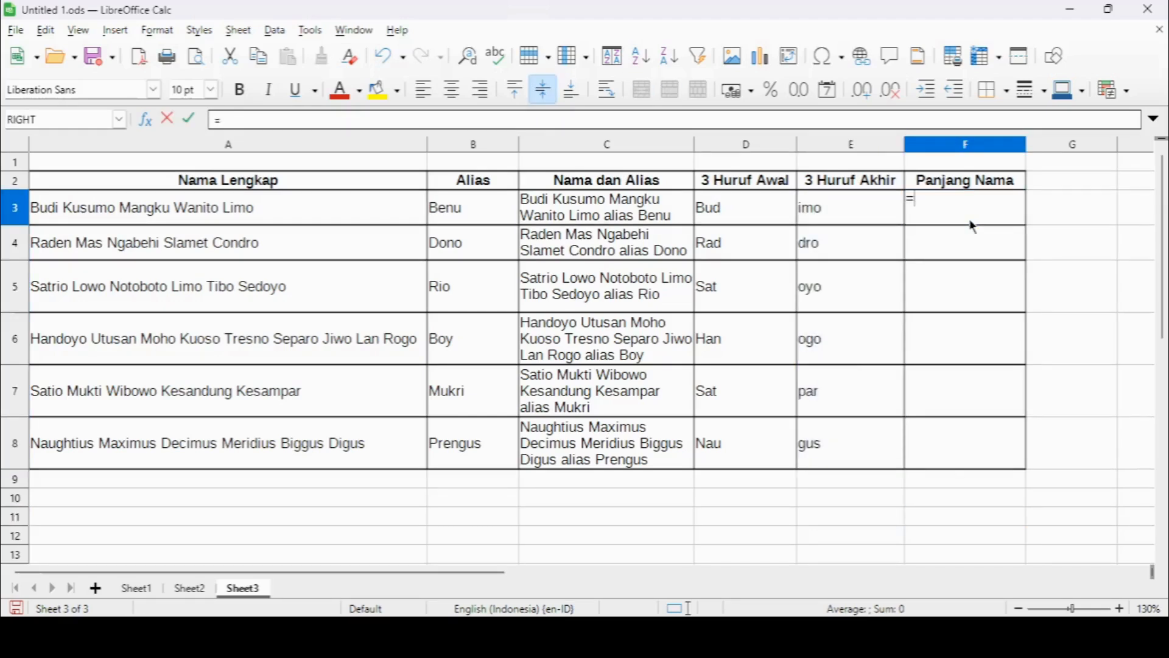
pyautogui.write('len')
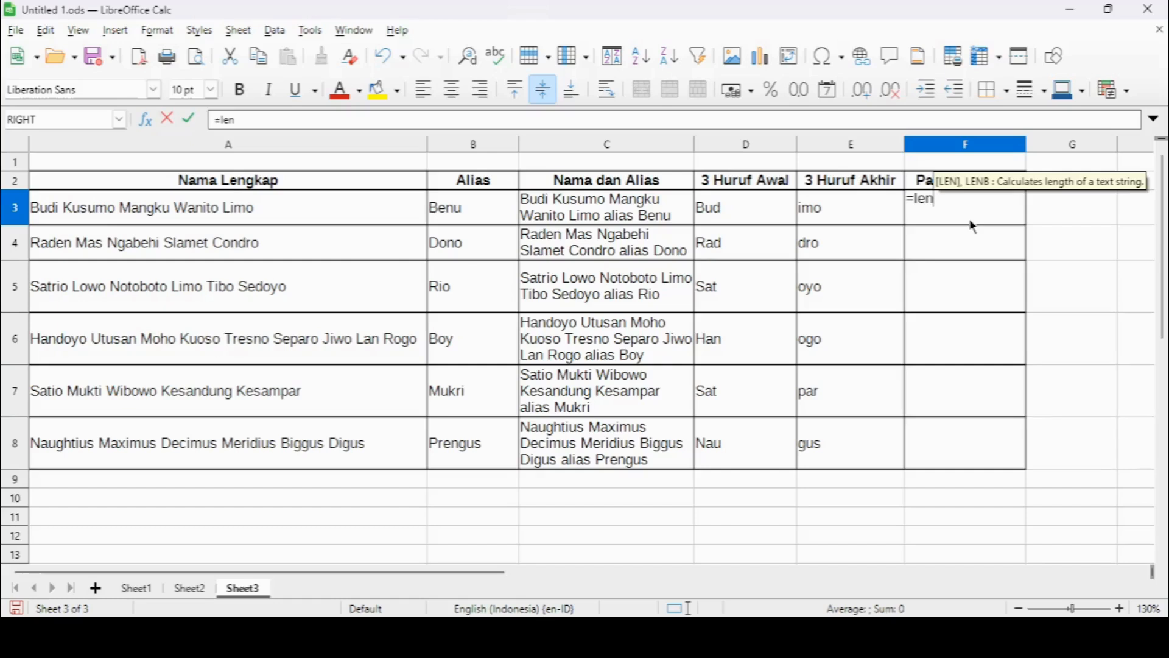
pyautogui.write('(')
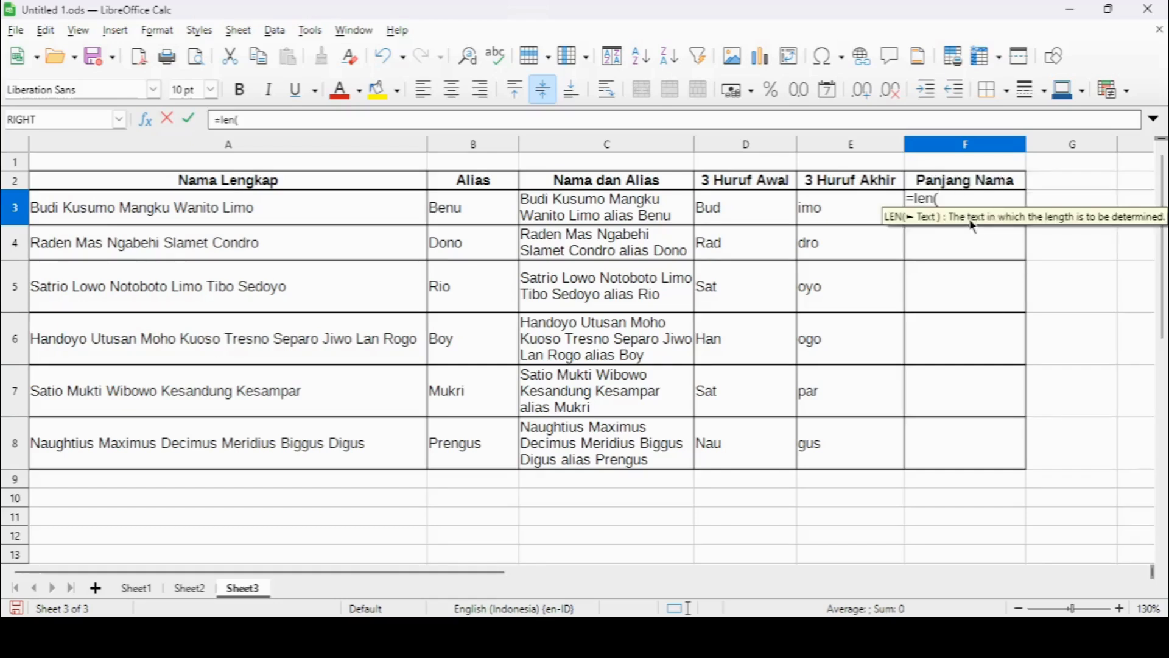
pyautogui.click(395, 221)
pyautogui.press('Return')
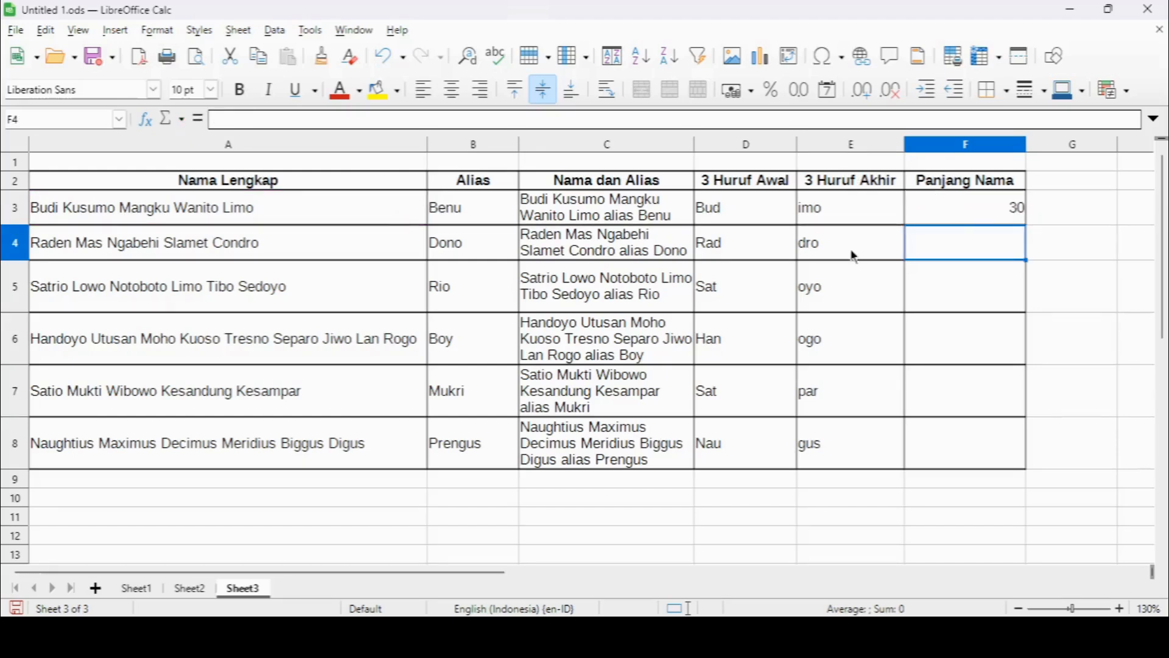
pyautogui.moveTo(1015, 412); pyautogui.dragTo(1017, 414)
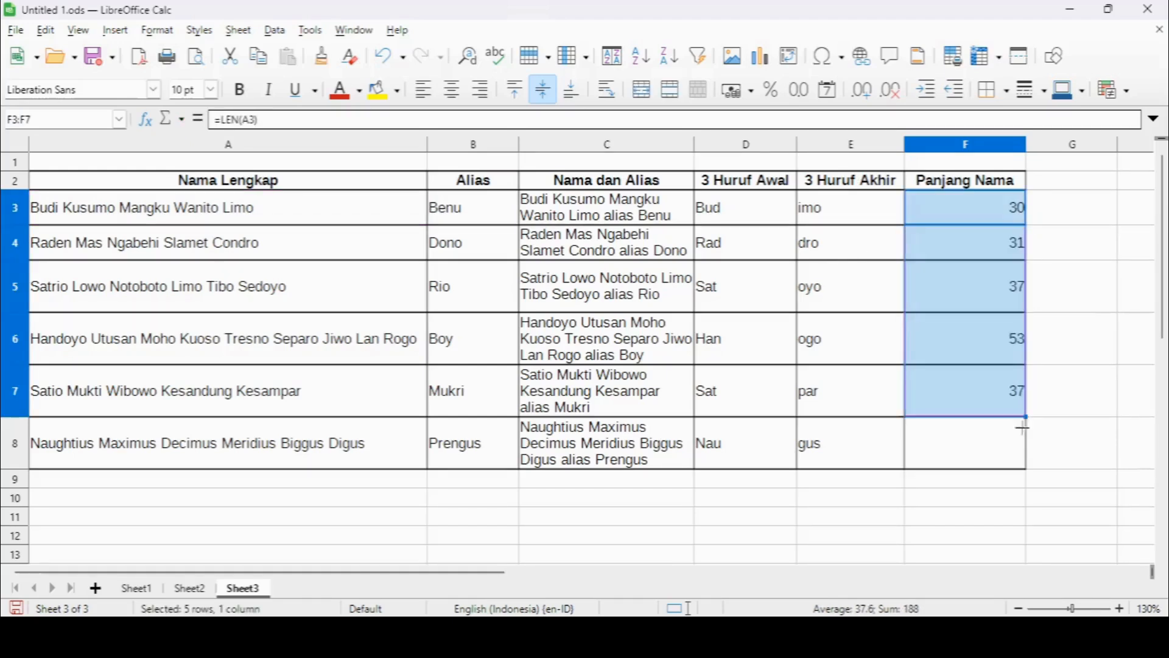
pyautogui.click(1076, 533)
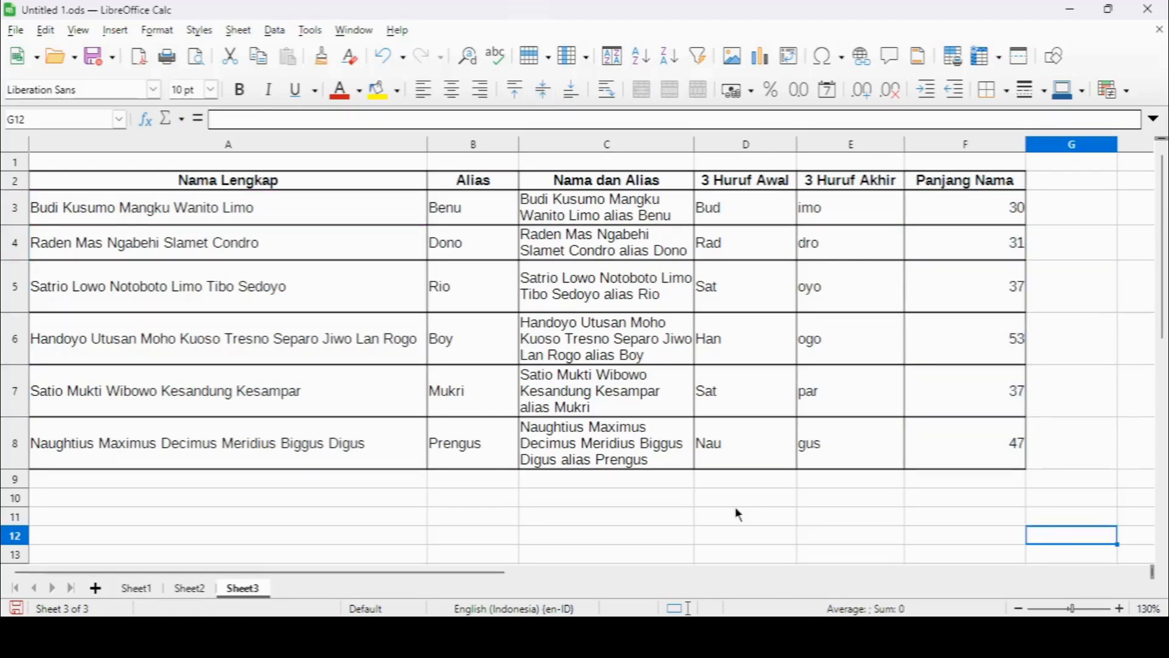